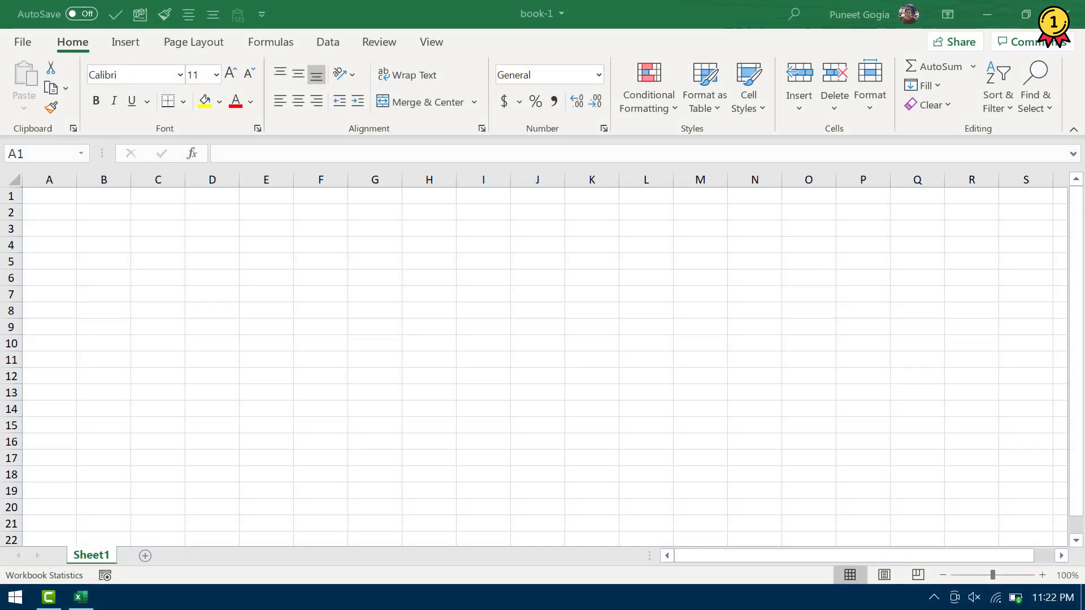
Browse to the Desktop in the Save As dialog and show its Tools dropdown
left_click(537, 375)
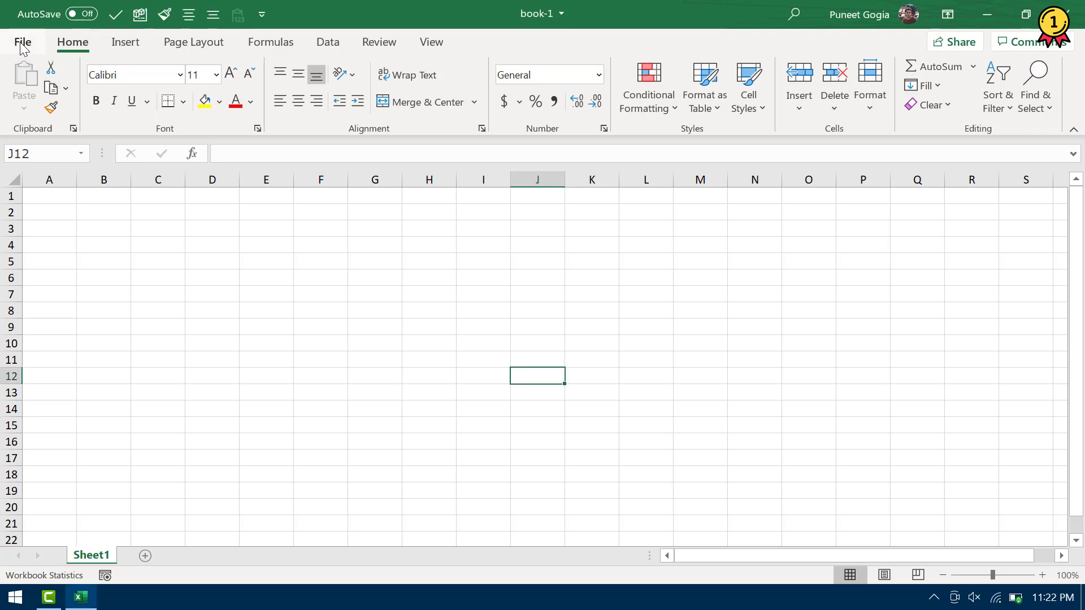
left_click(23, 42)
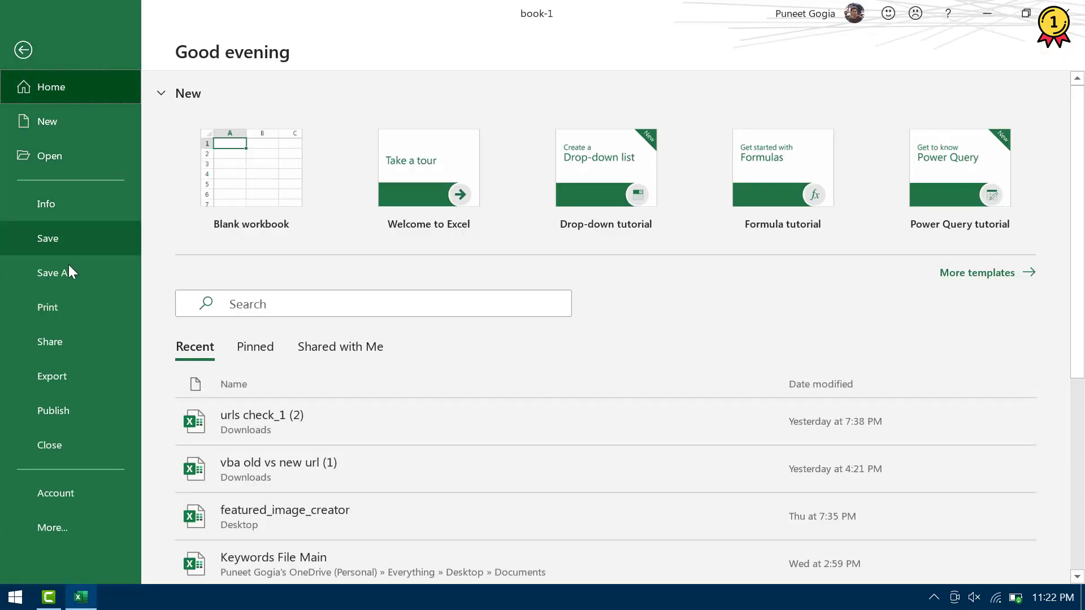
left_click(69, 272)
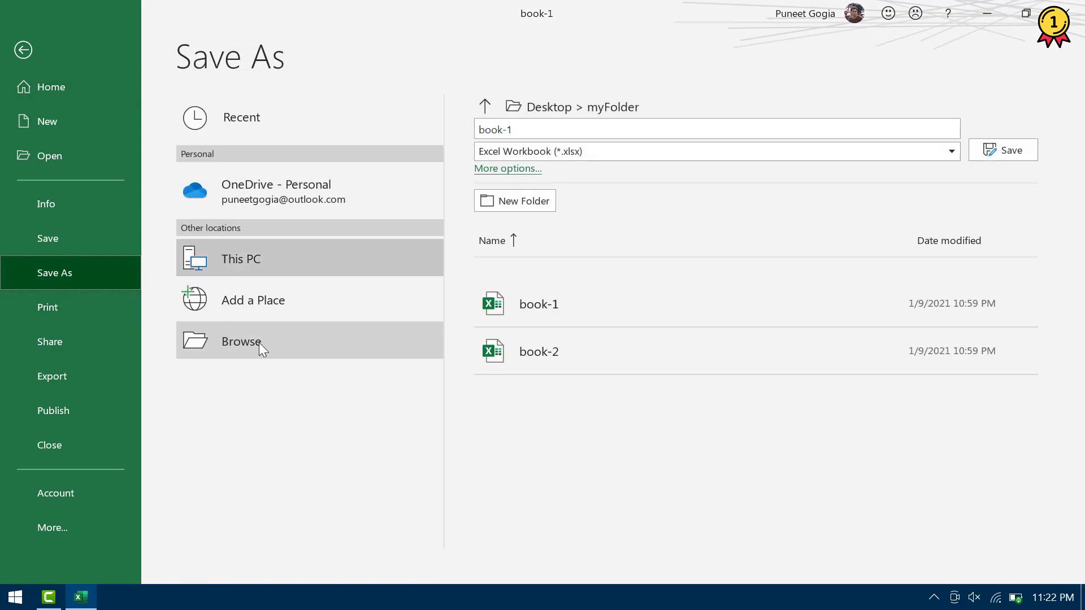
left_click(259, 342)
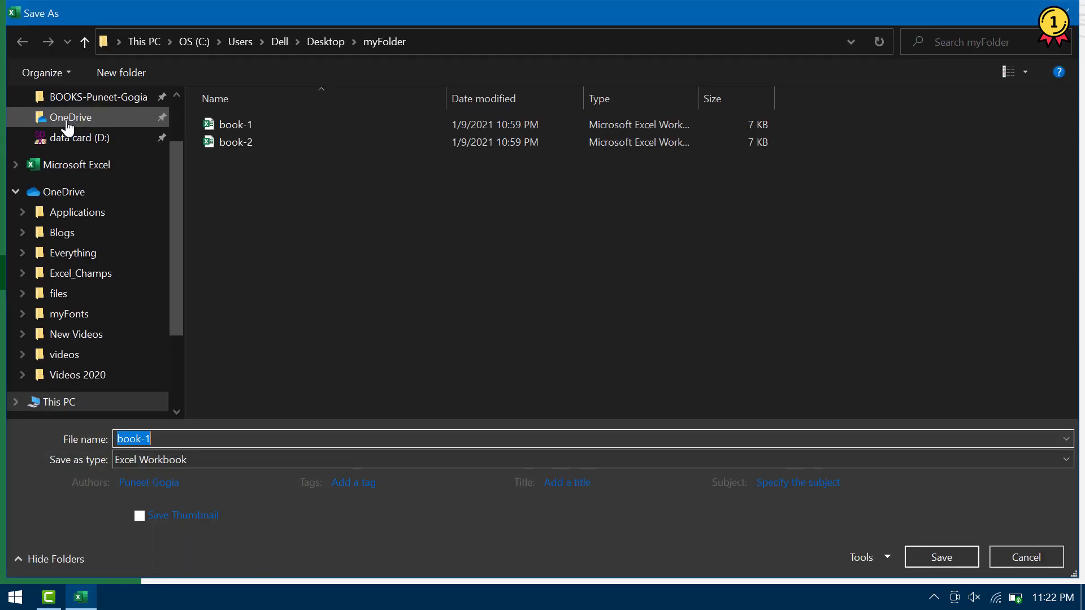
left_click(84, 42)
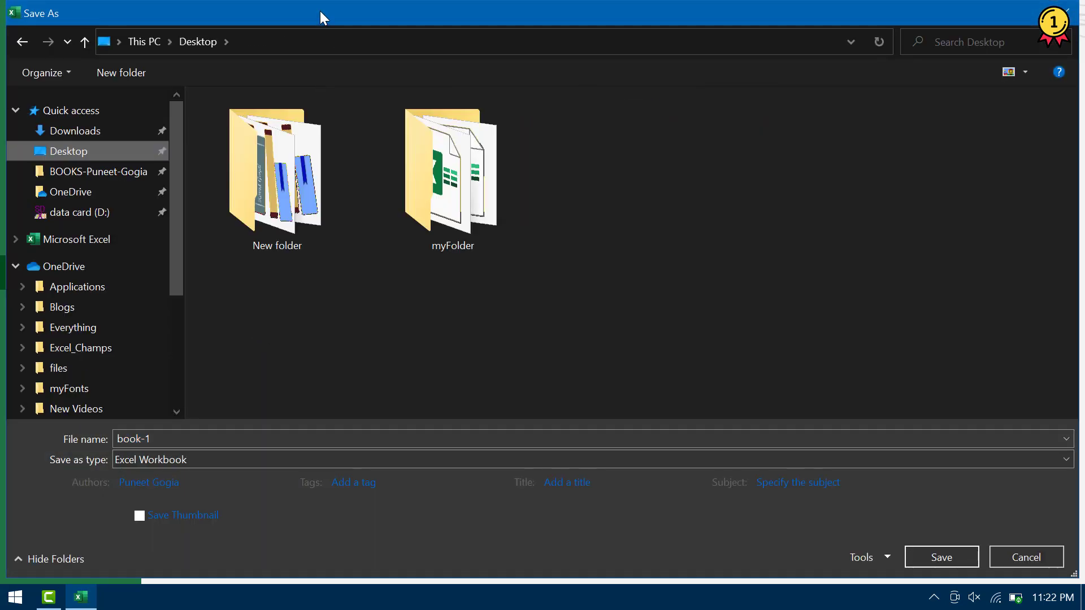
left_click(883, 557)
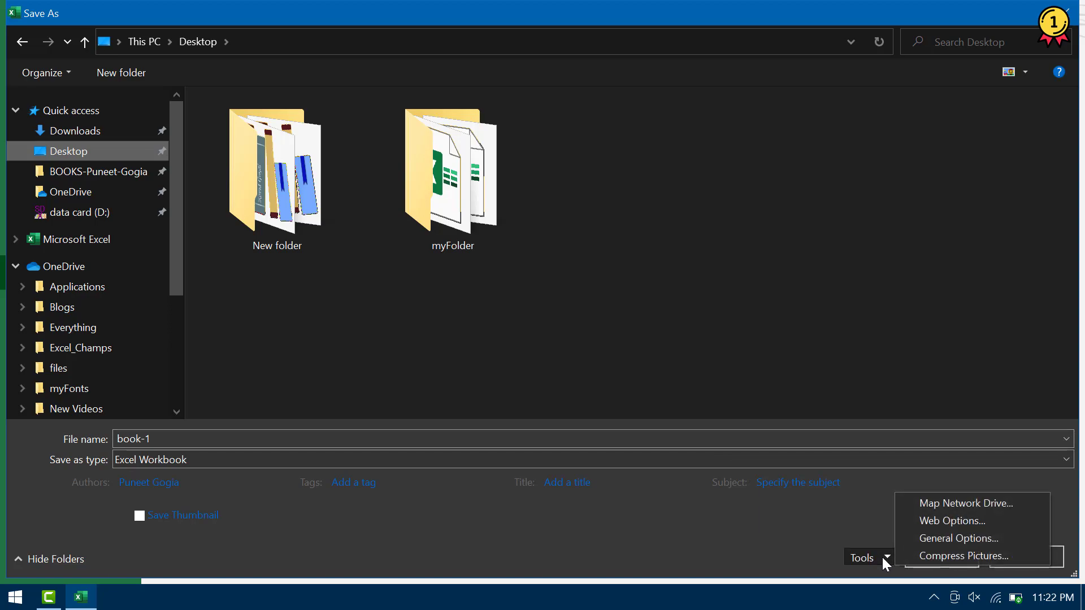
In General Options, set a password to open and a password to modify, then confirm both
left_click(911, 537)
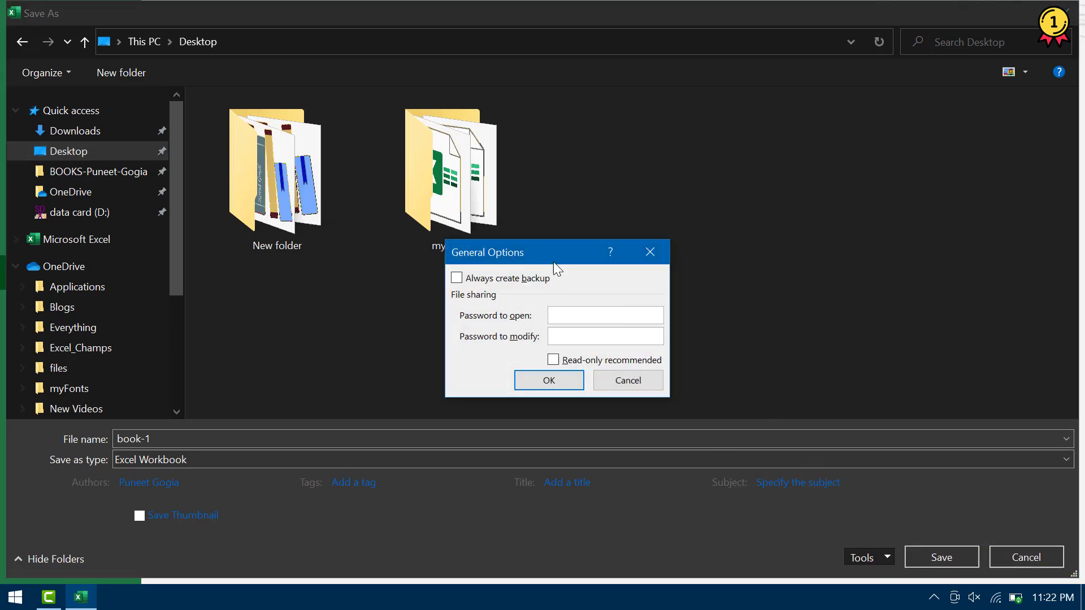
left_click_drag(543, 248, 608, 138)
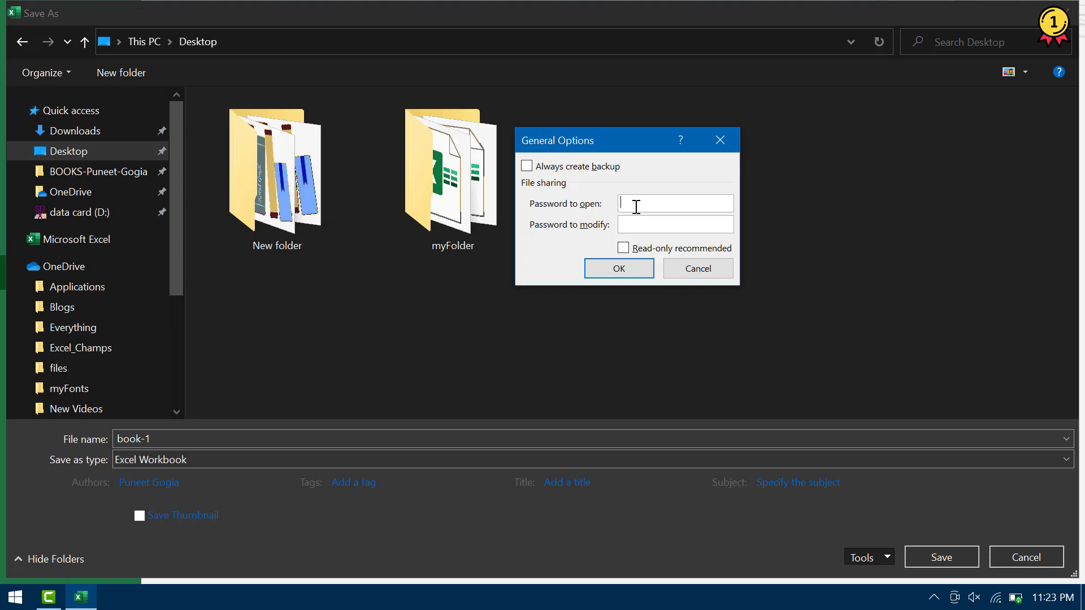
type("12345678")
left_click(639, 223)
type("12345678")
left_click(622, 269)
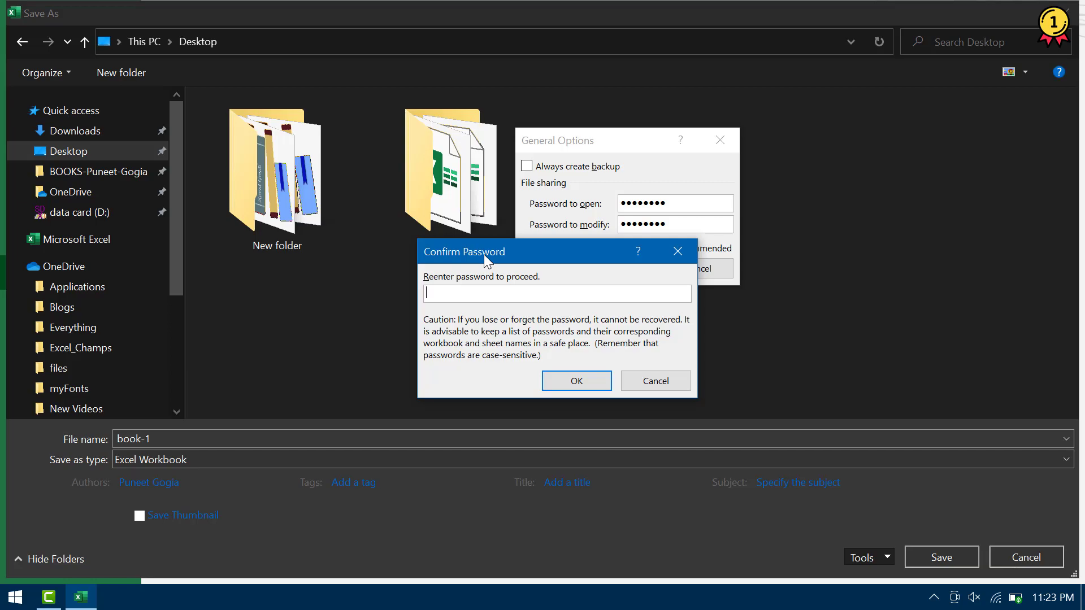
type("12345678")
left_click(556, 381)
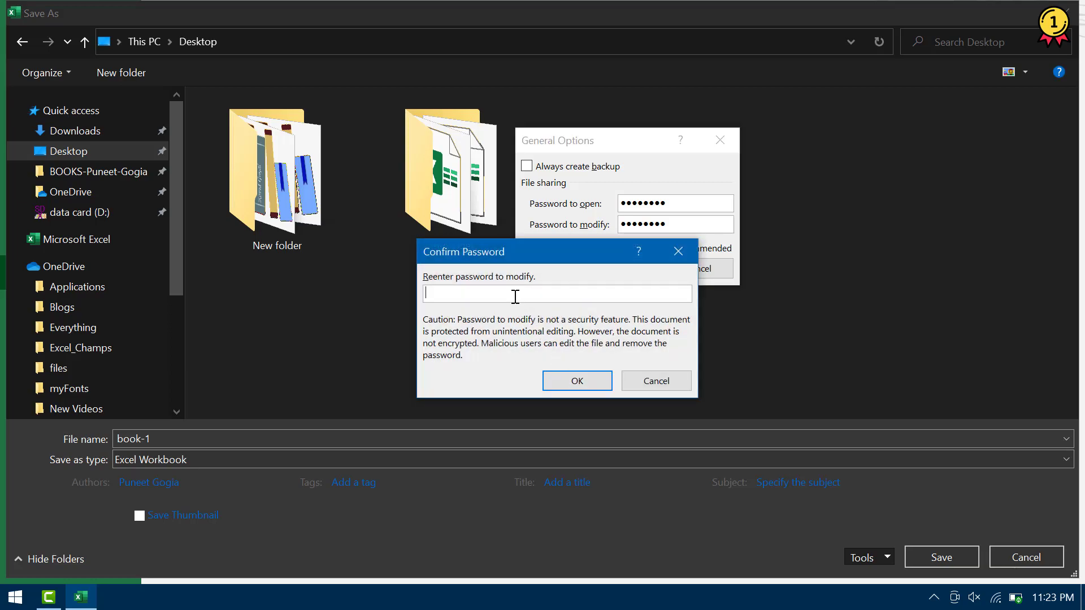
type("123456")
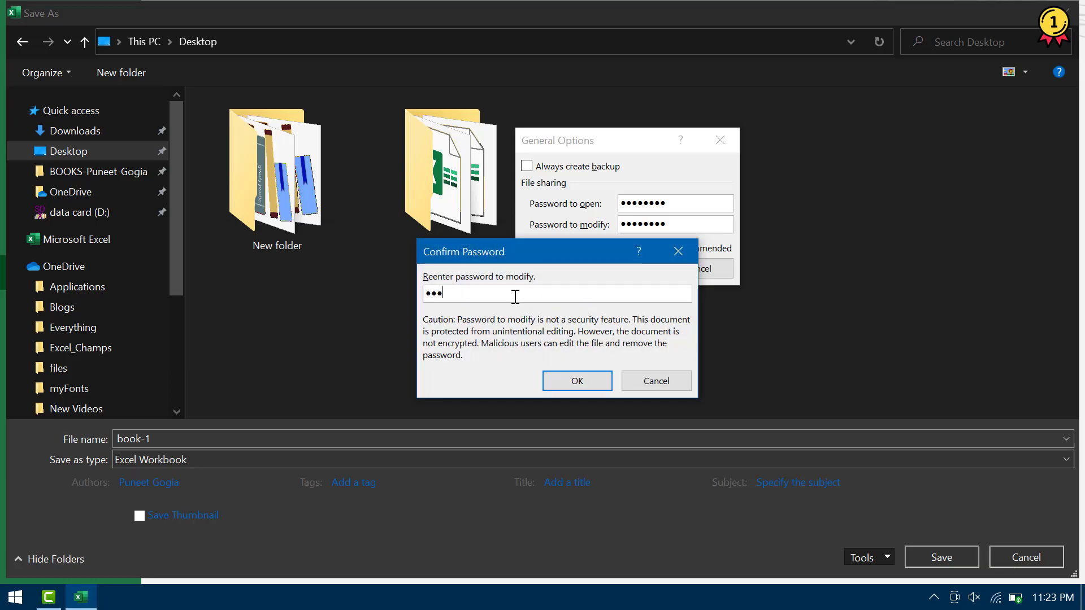
type("78")
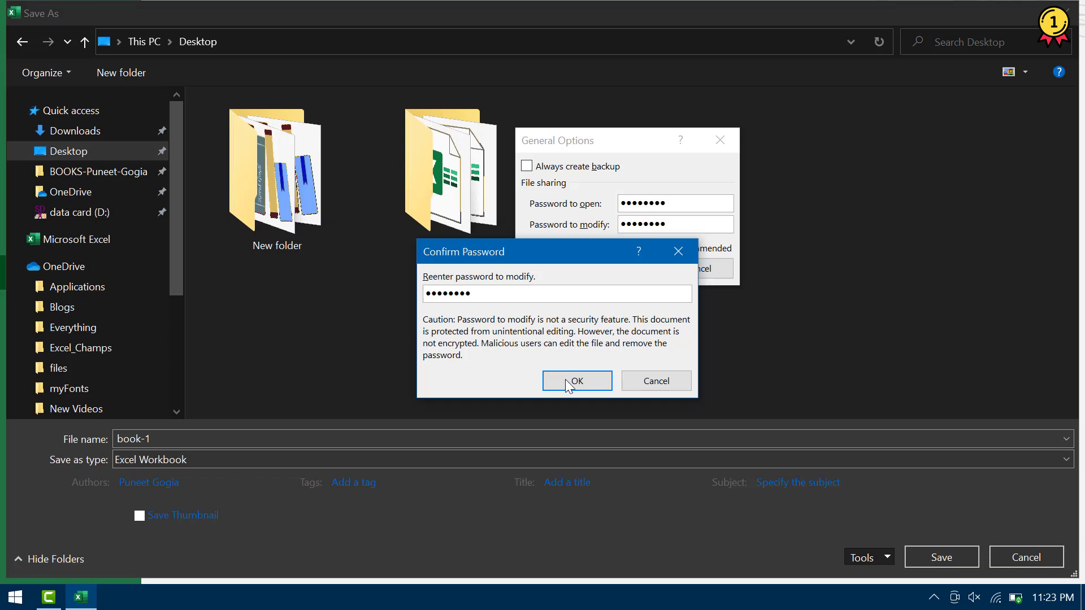
left_click(575, 382)
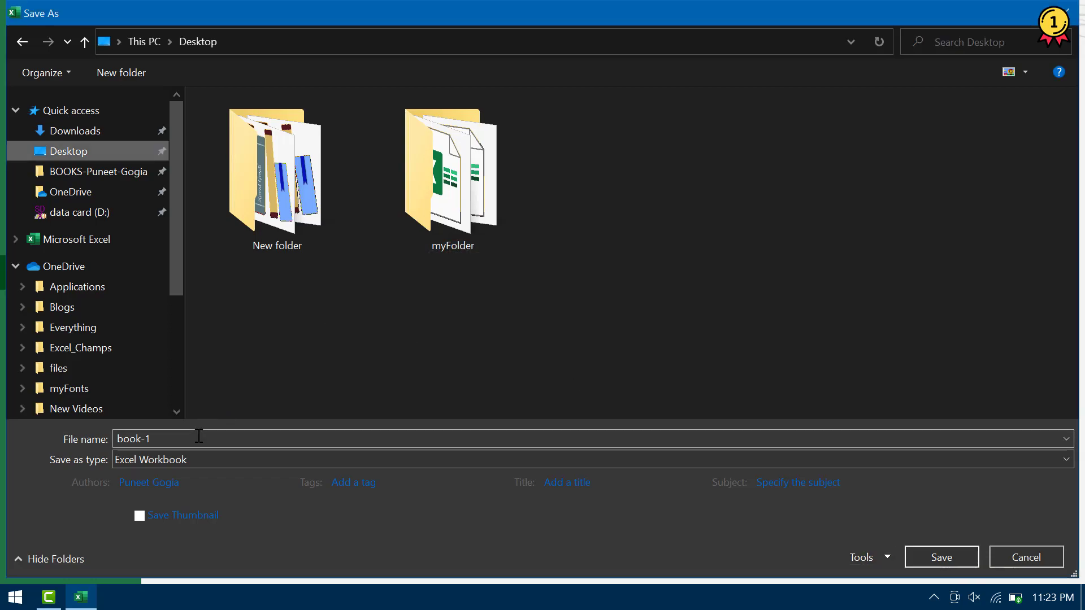
Save book-1 to the Desktop, close Excel, reopen book-1 and enter its open password
left_click(942, 557)
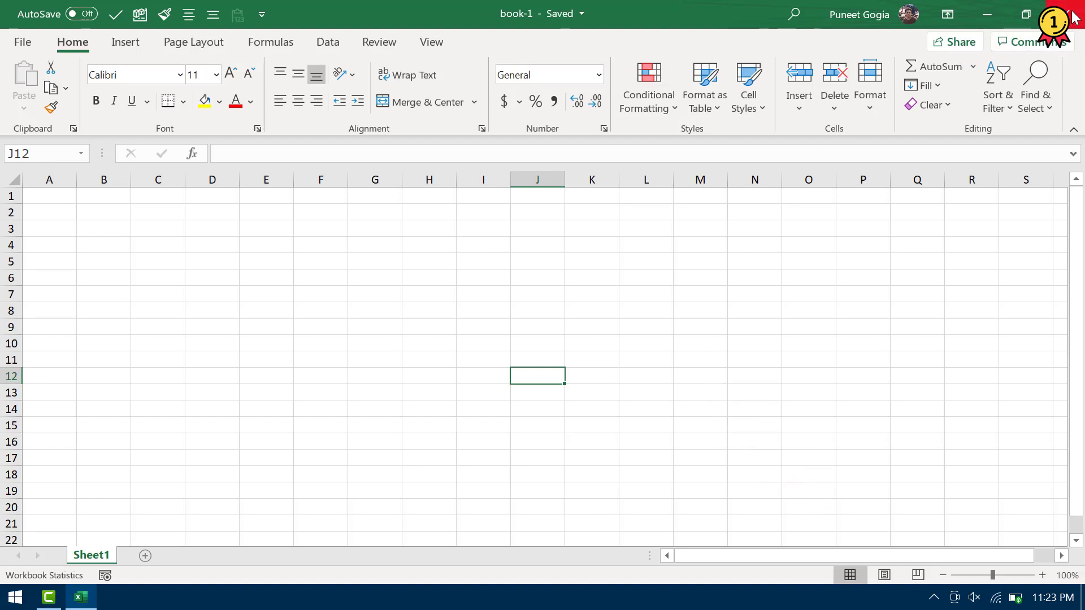
left_click(1072, 14)
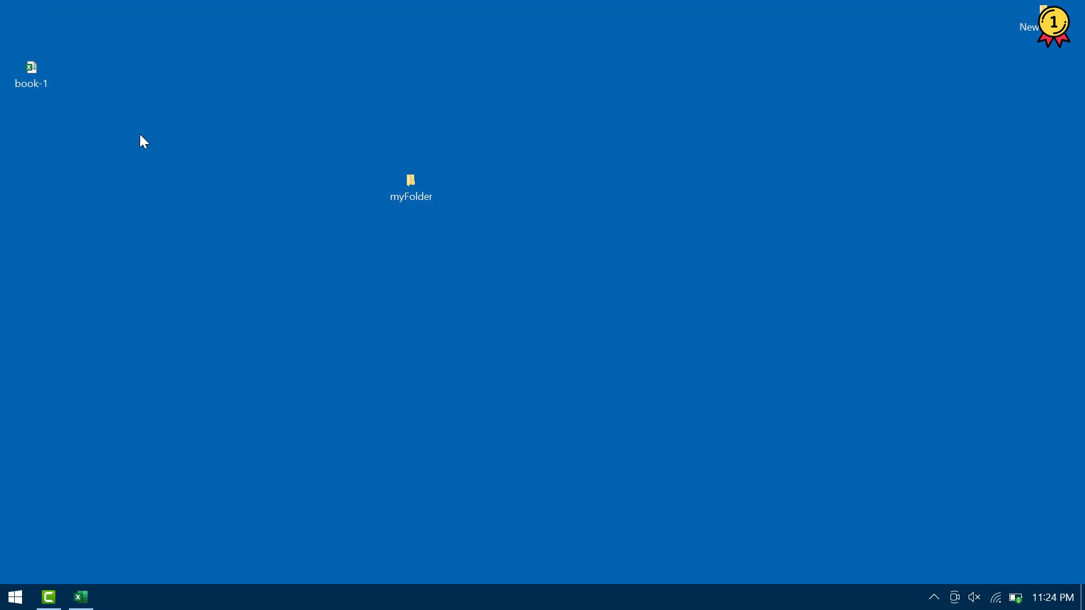
double_click(31, 79)
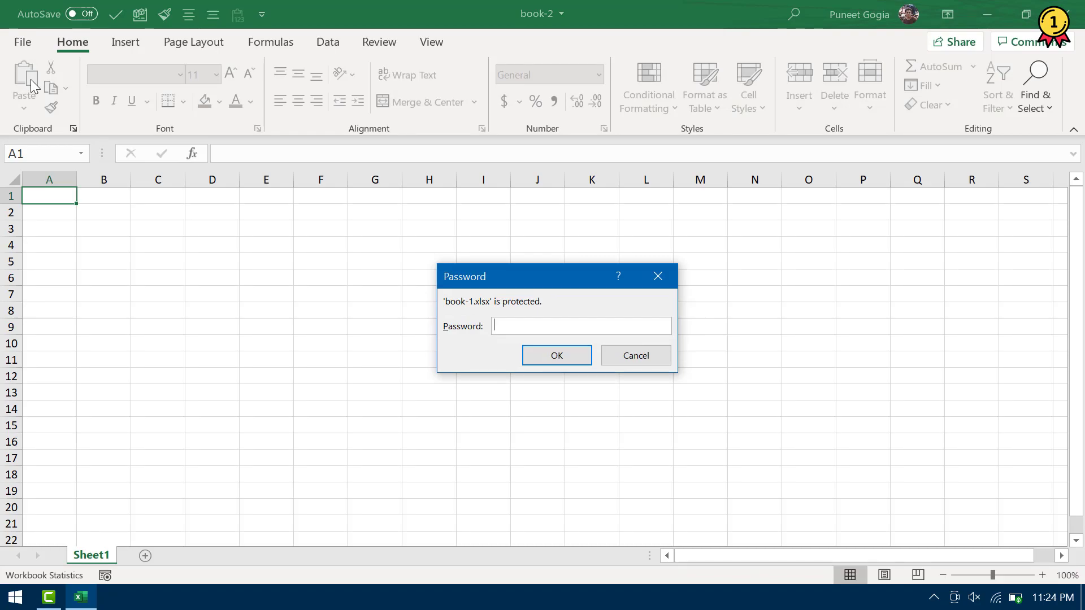
type("12345678")
key("Return")
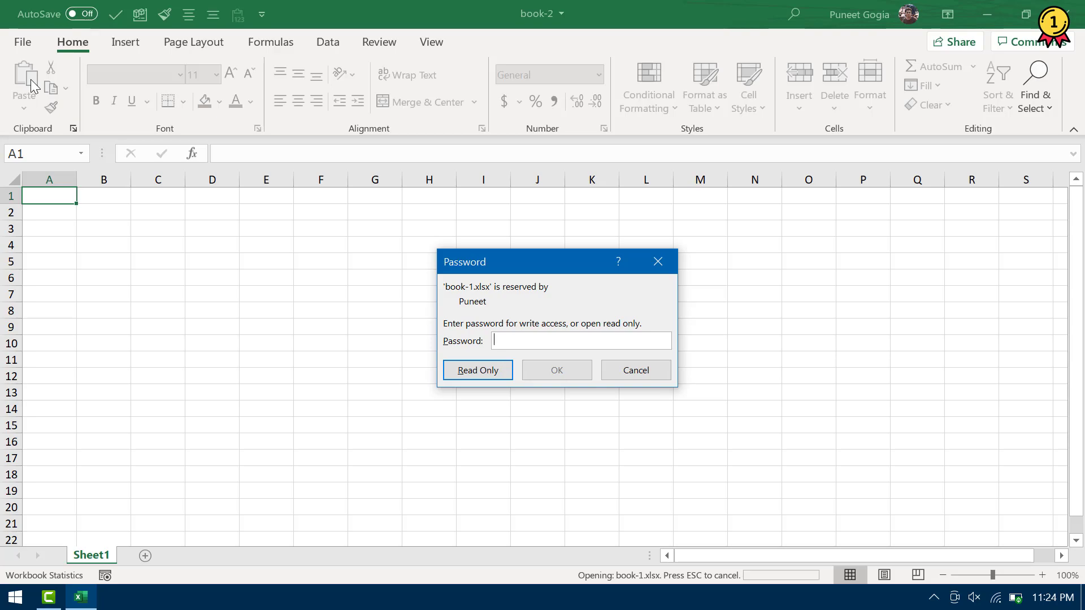
type("12345678")
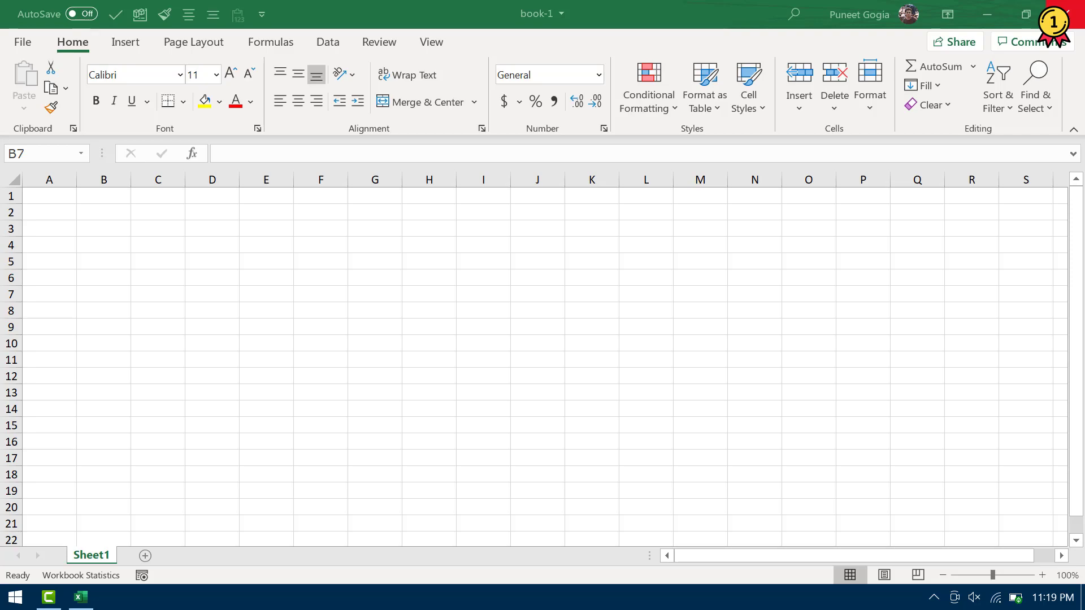
left_click(24, 46)
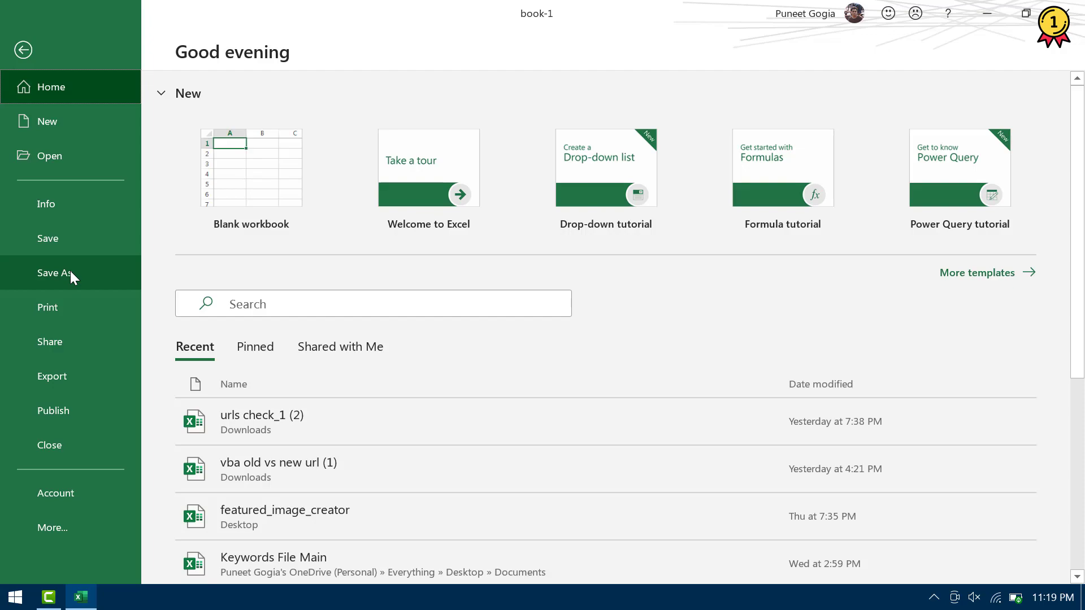
Set Excel's startup folder to C:\Users\Dell\Desktop\myFolder in Advanced options and apply it
left_click(27, 46)
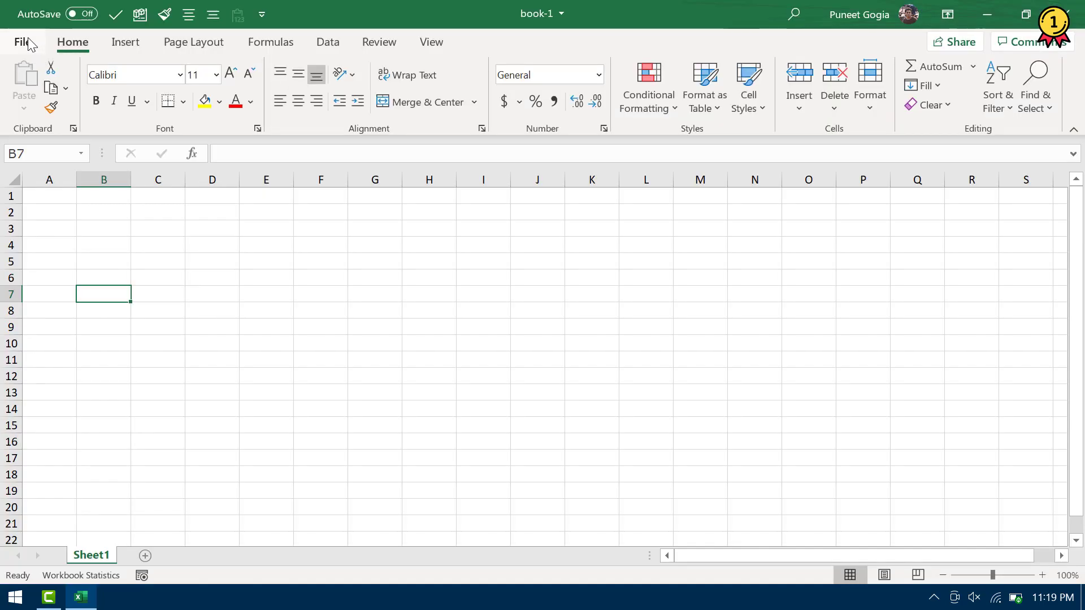
left_click(28, 44)
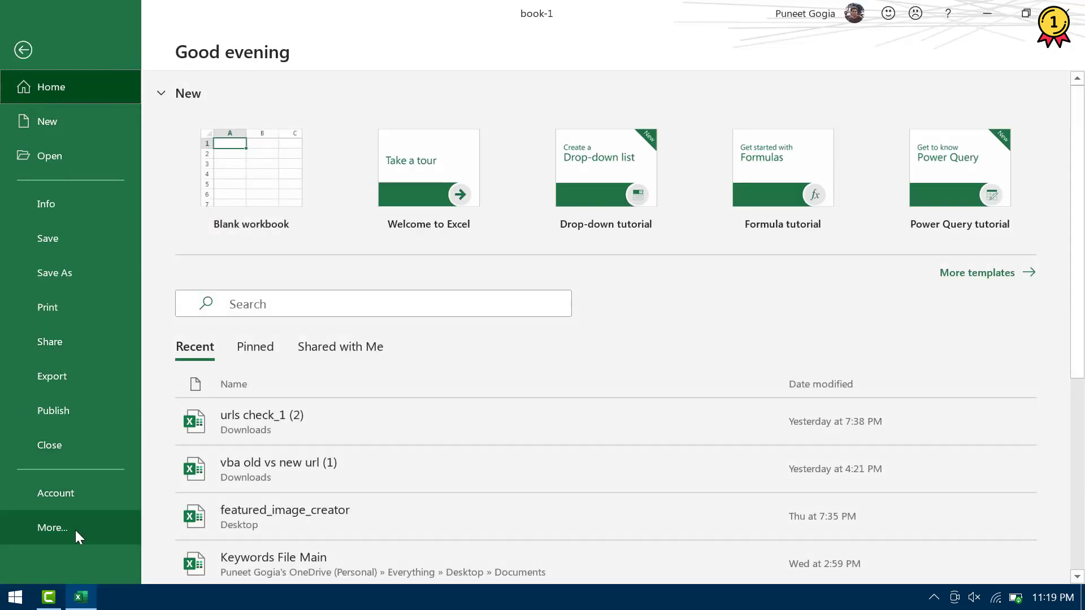
left_click(75, 533)
left_click(194, 382)
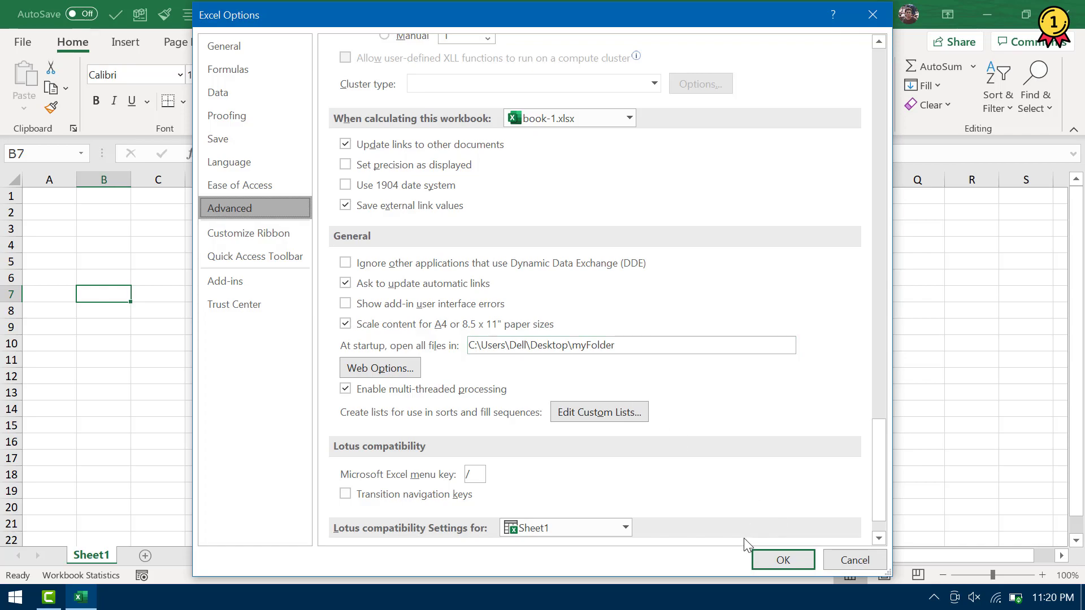
left_click(771, 561)
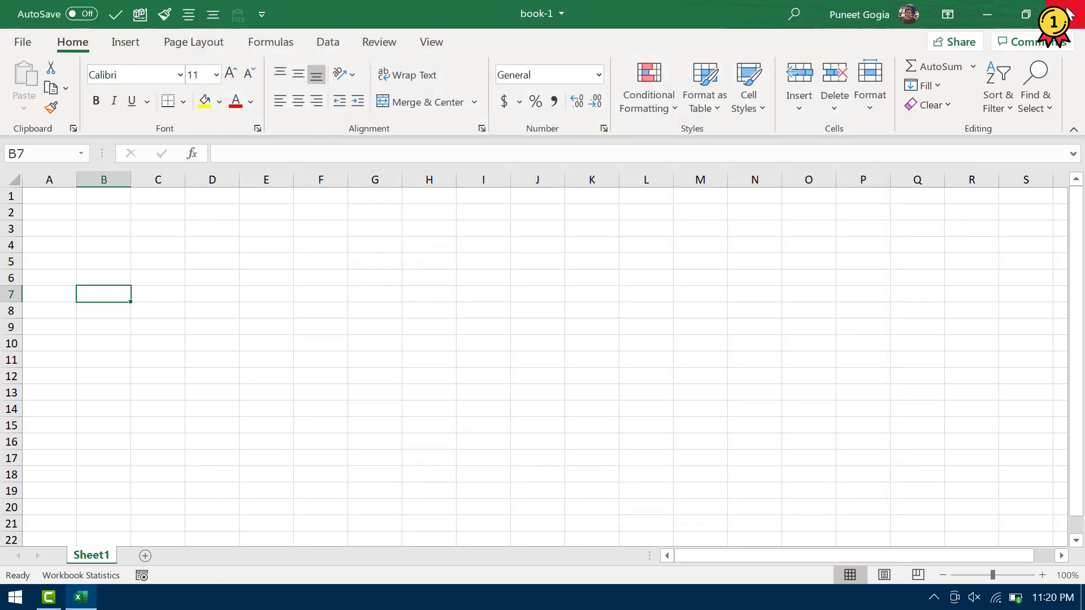
Close book-1 without saving, relaunch Excel, and restore book-2 into a smaller window
left_click(1067, 13)
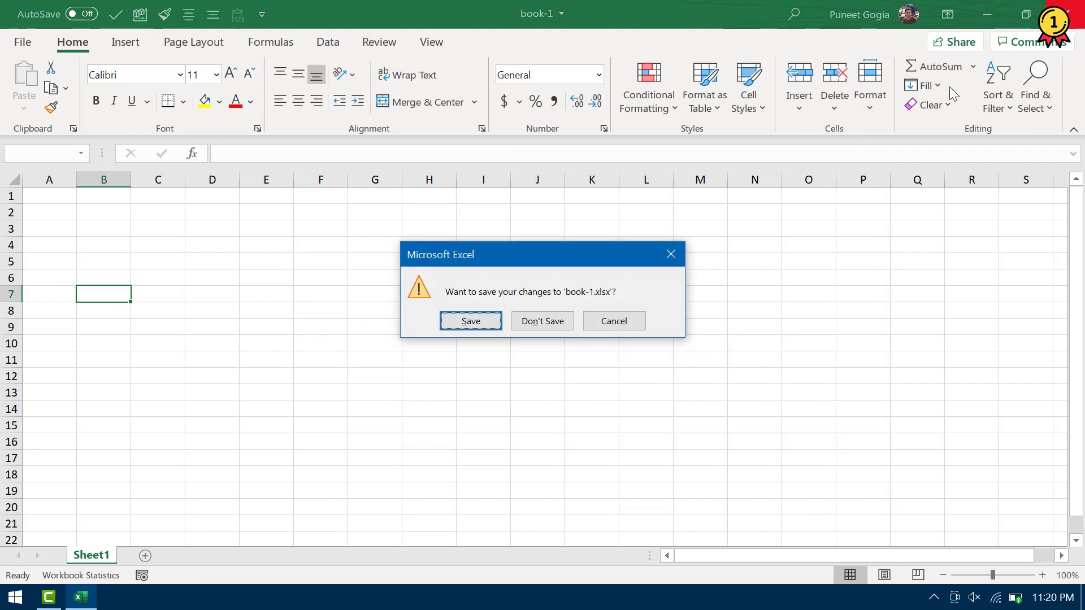
left_click(523, 324)
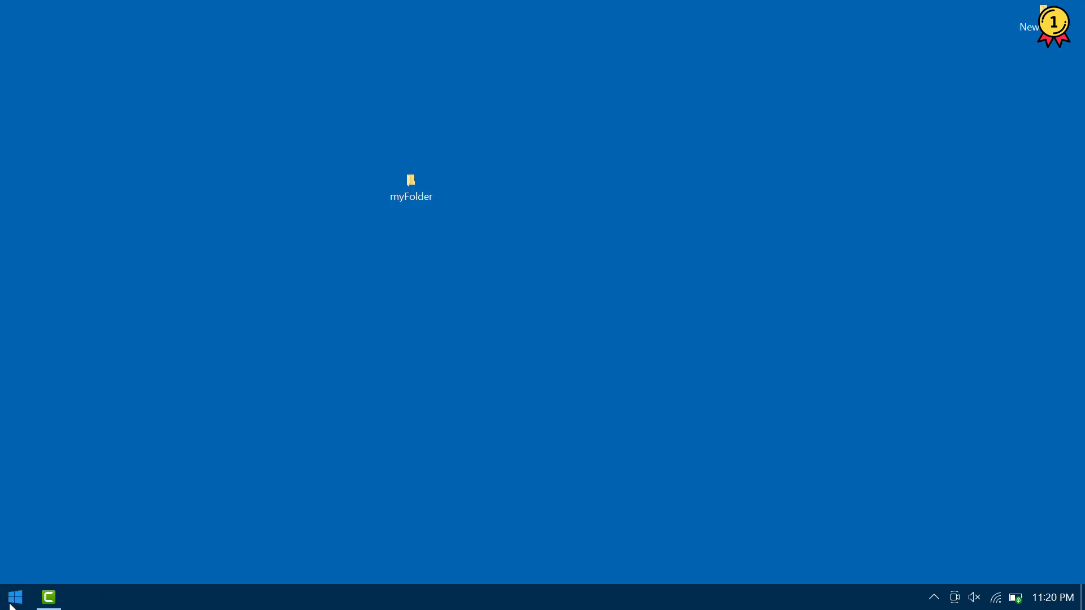
left_click(11, 604)
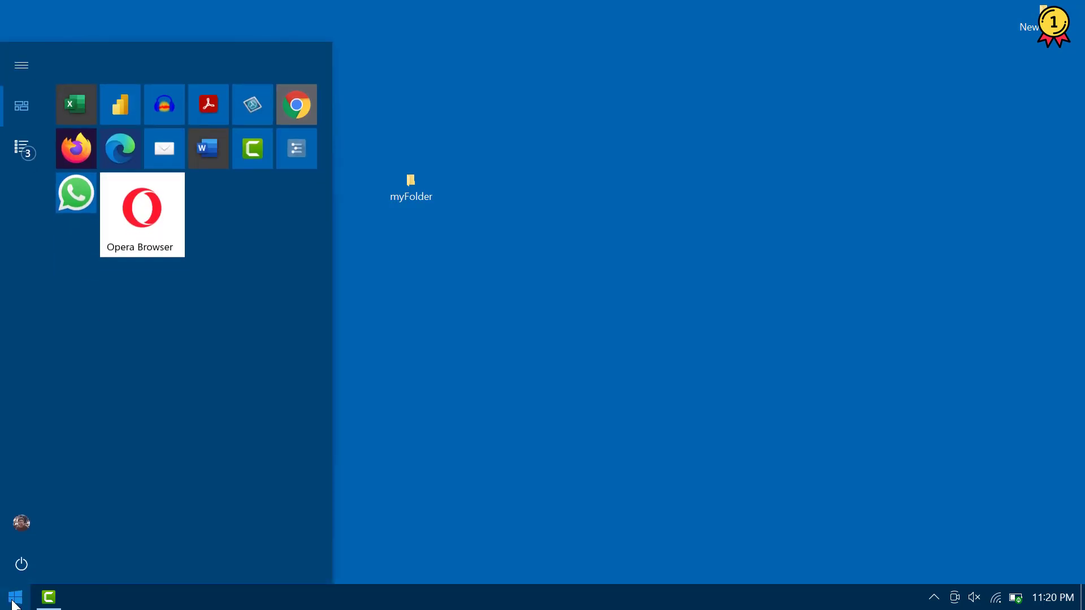
left_click(76, 104)
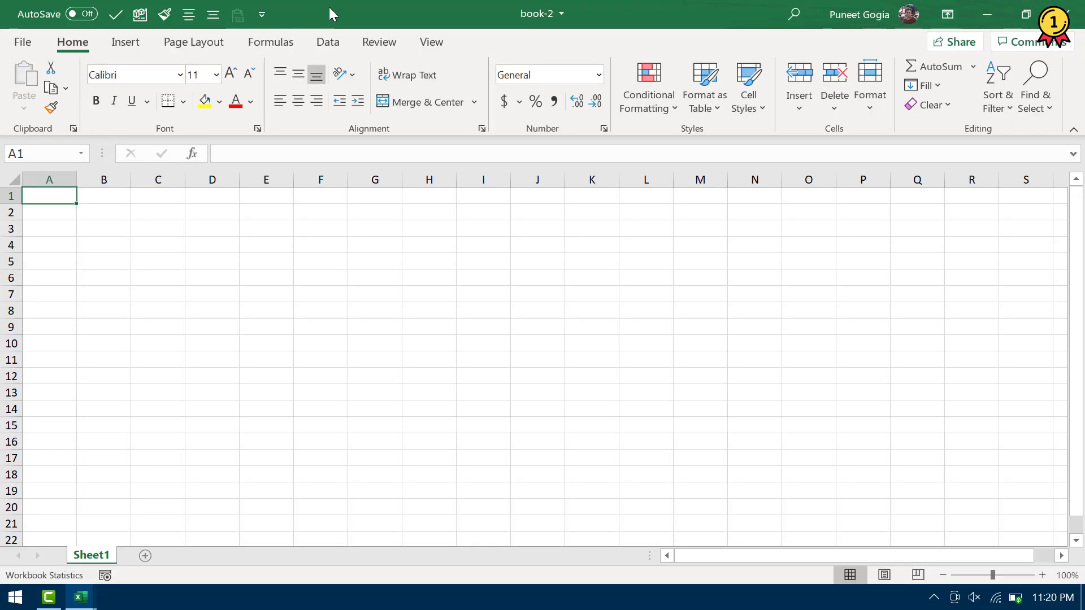
double_click(382, 19)
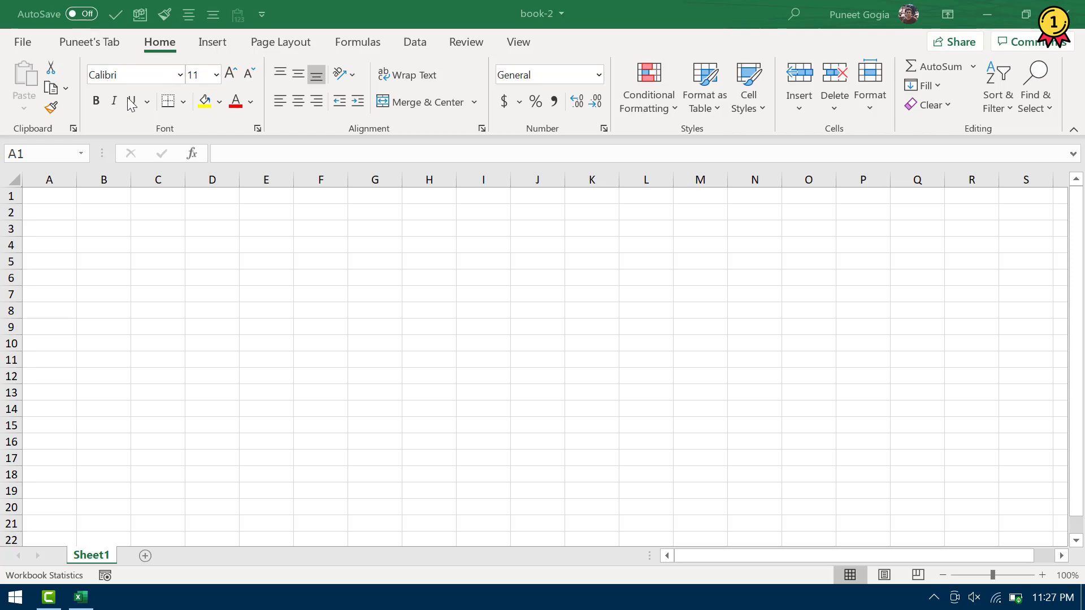
Look through the Insert, Page Layout, Formulas and Data tabs, ending on the empty Puneet's Tab
left_click(212, 42)
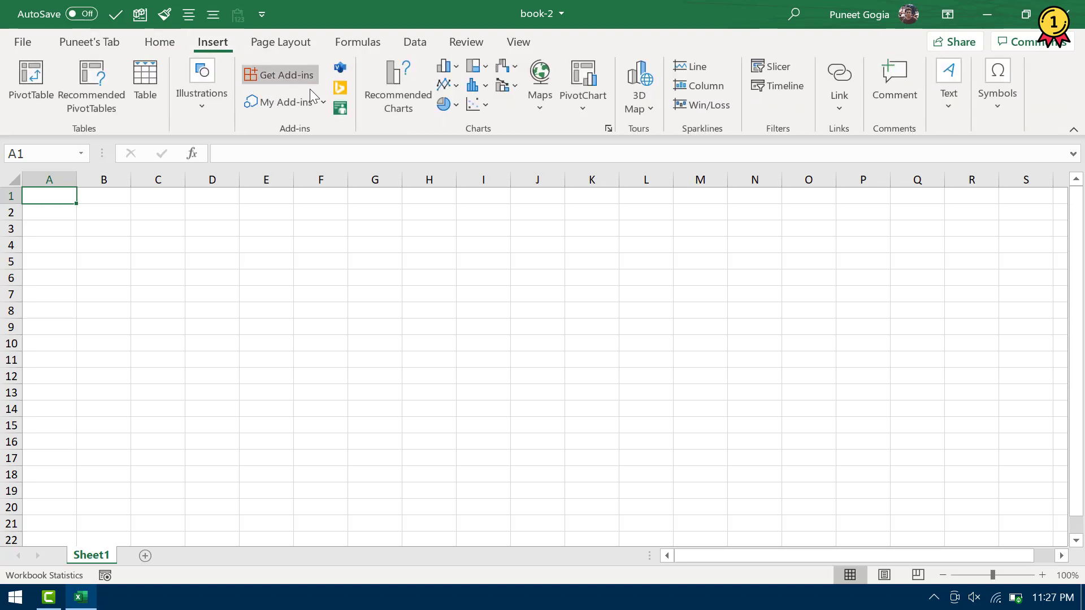
left_click(310, 43)
left_click(372, 43)
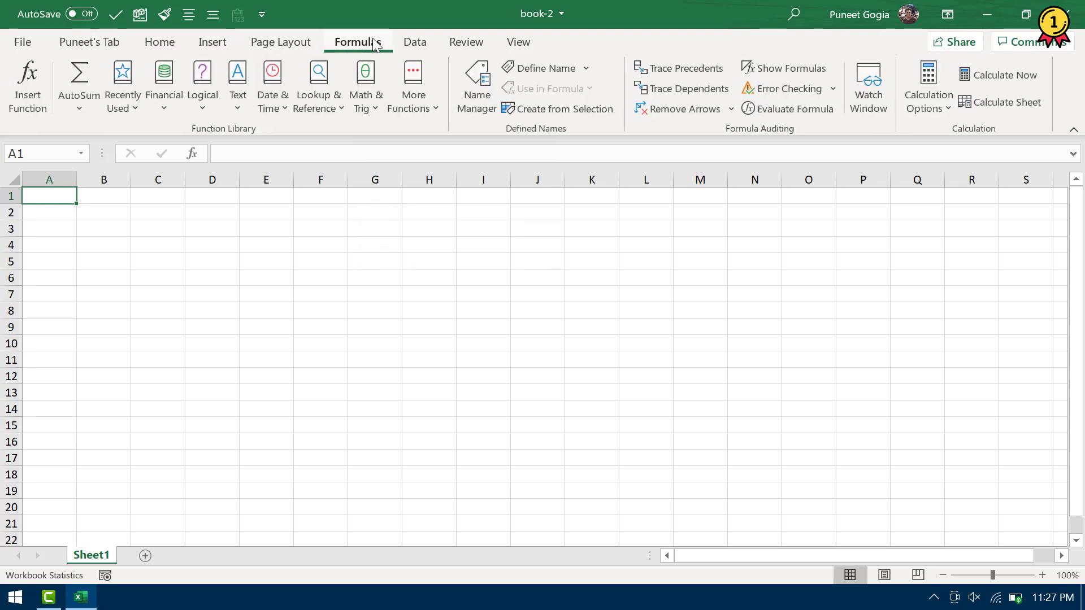
left_click(414, 45)
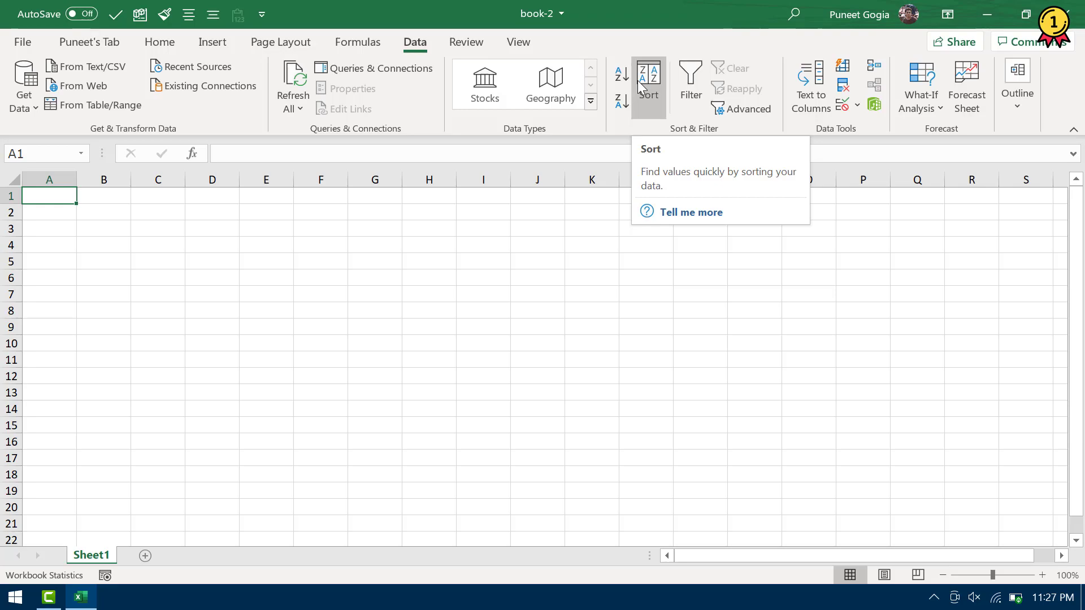
left_click(90, 43)
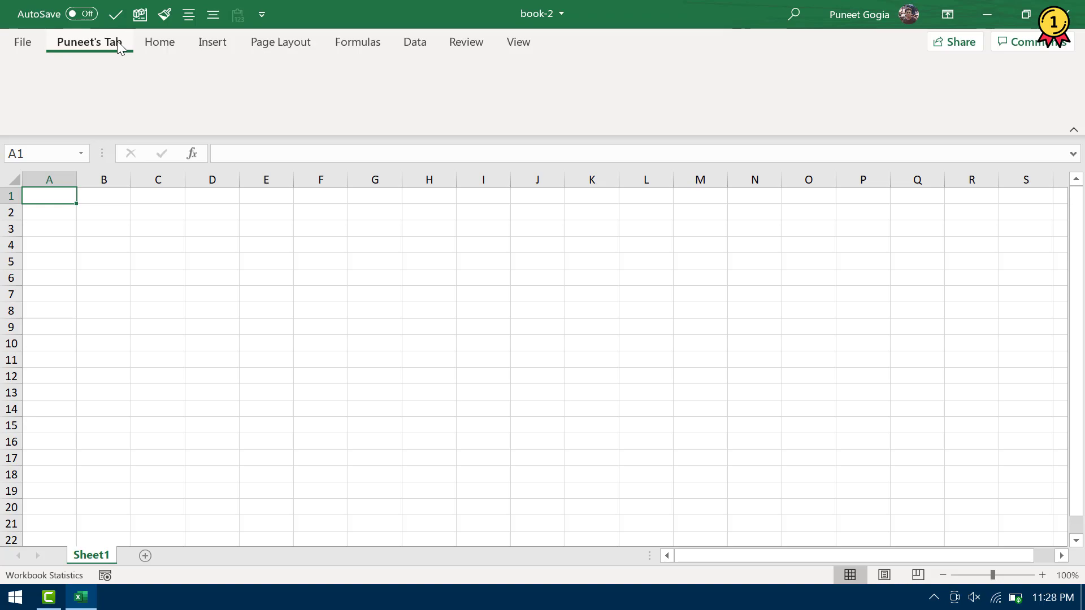
In Customize Ribbon, add a new custom tab and move it to the top of the tab list
left_click(28, 43)
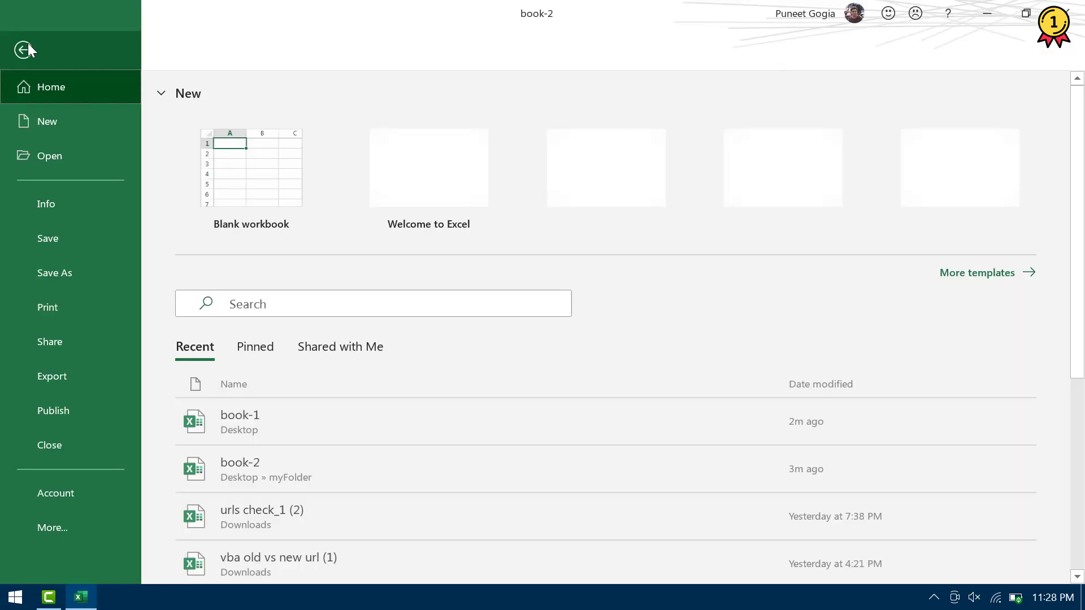
left_click(71, 524)
left_click(192, 378)
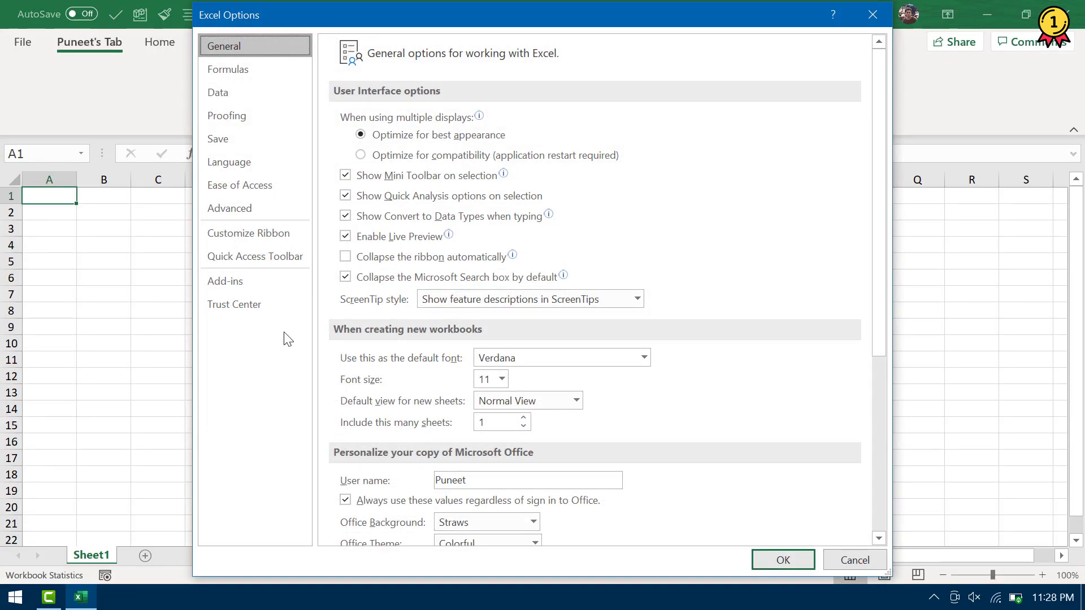
left_click(297, 233)
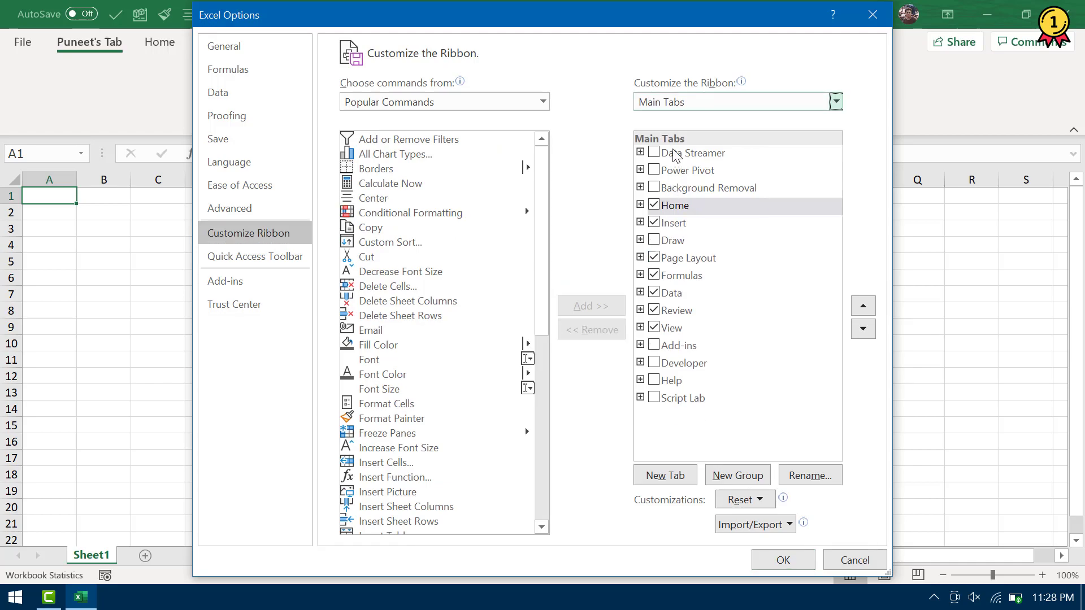
left_click(656, 483)
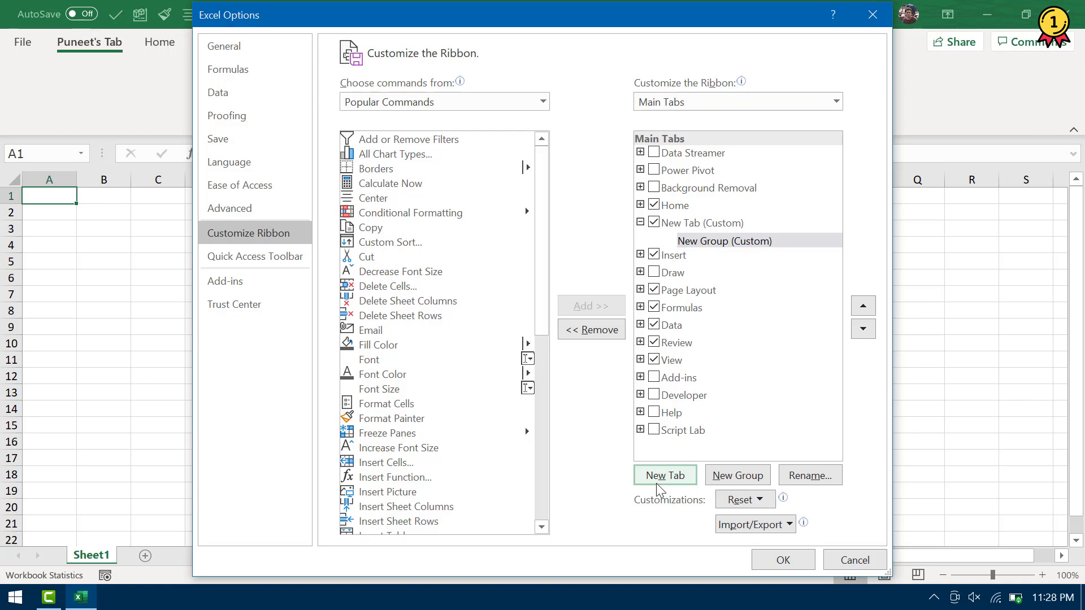
left_click(640, 222)
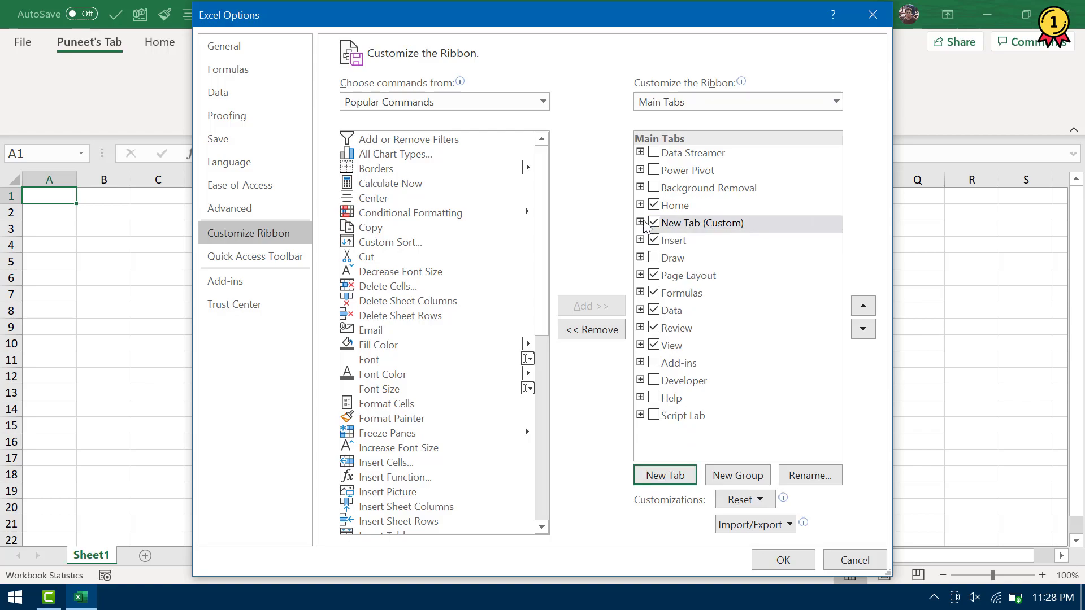
left_click(862, 308)
left_click(862, 309)
left_click(861, 308)
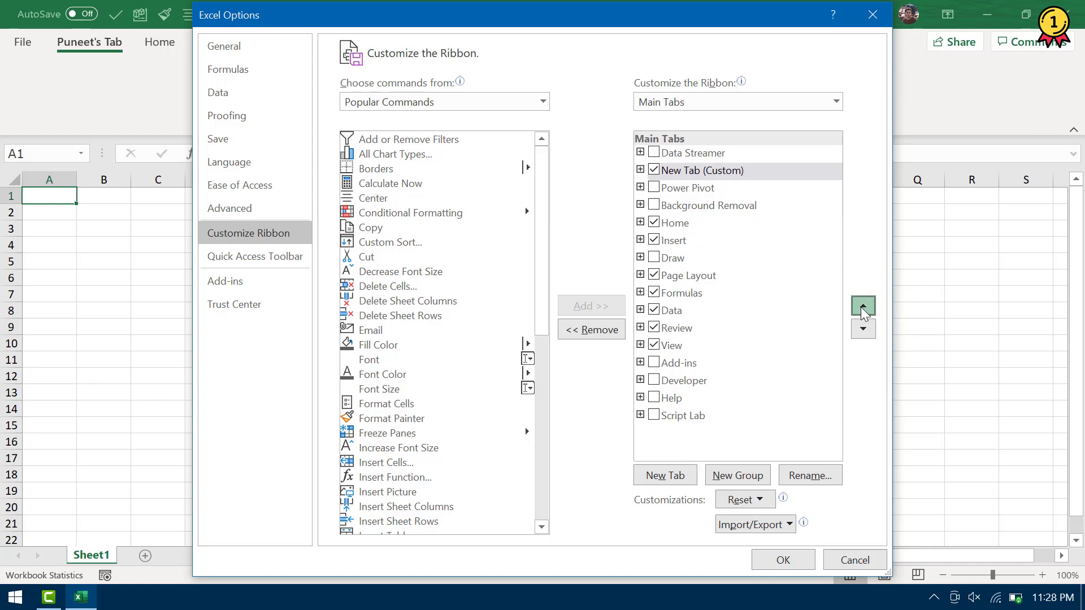
left_click(862, 308)
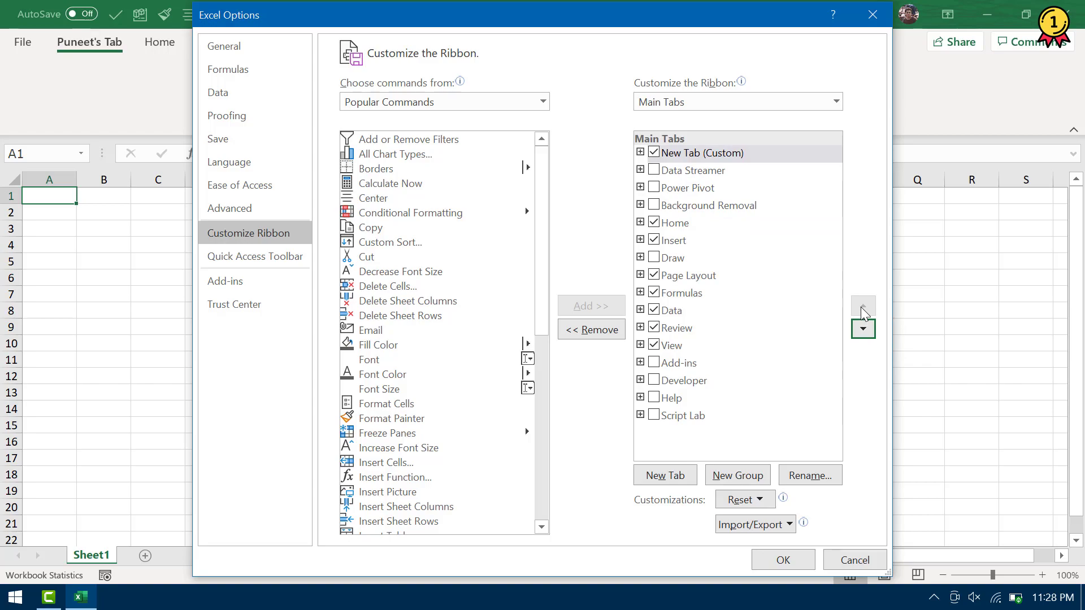
Rename the new custom tab to 'My Tab' and apply the ribbon changes
left_click(814, 476)
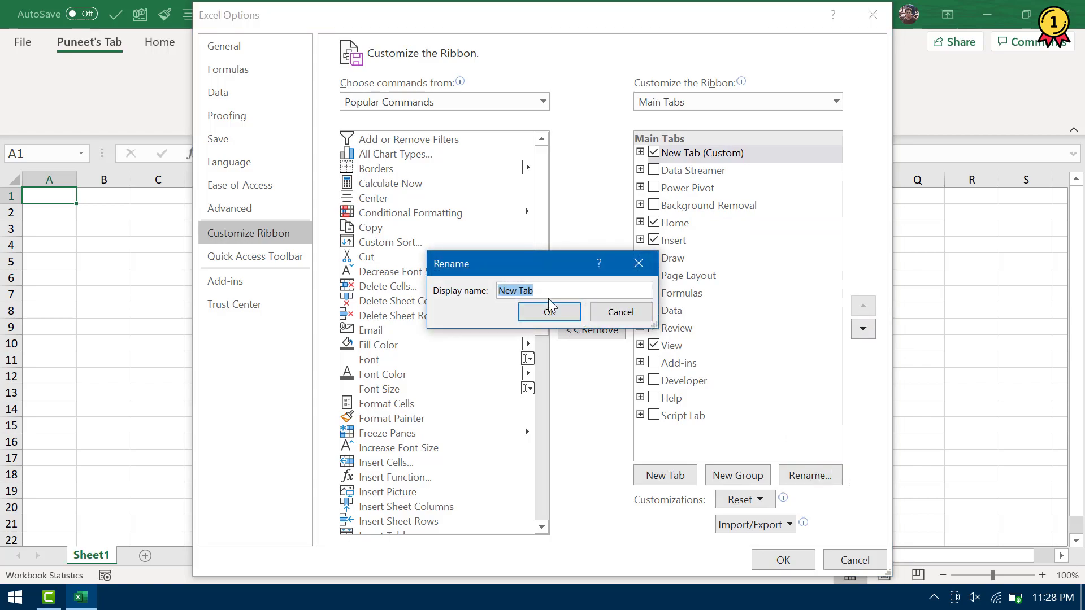
type("My")
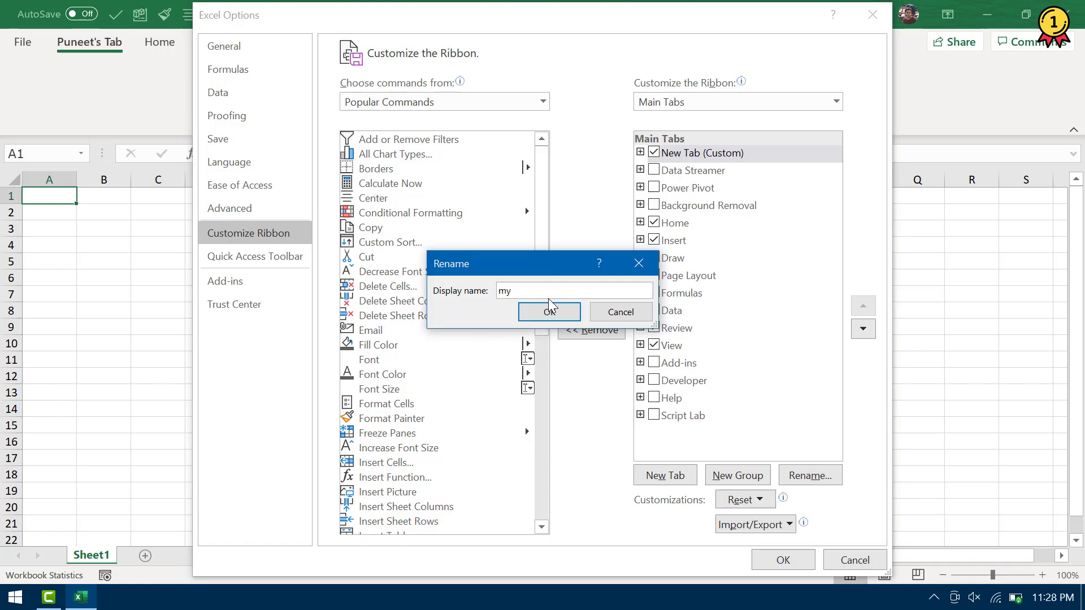
key("BackSpace")
key("BackSpace")
type("My Tab")
left_click(548, 318)
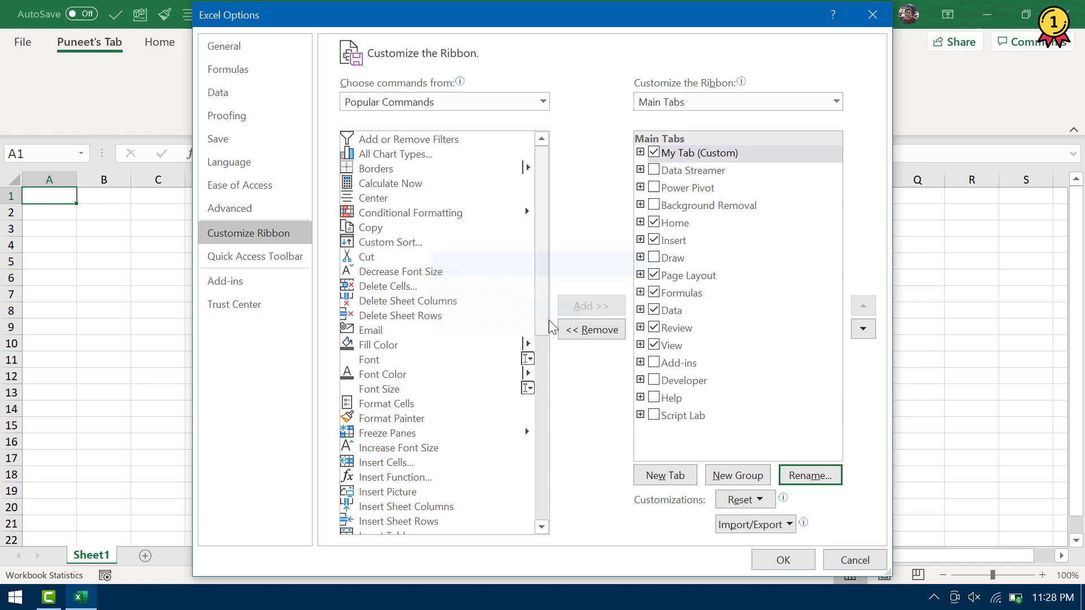
left_click(782, 560)
Check the empty My Tab, then return to Customize Ribbon in Excel Options
left_click(75, 43)
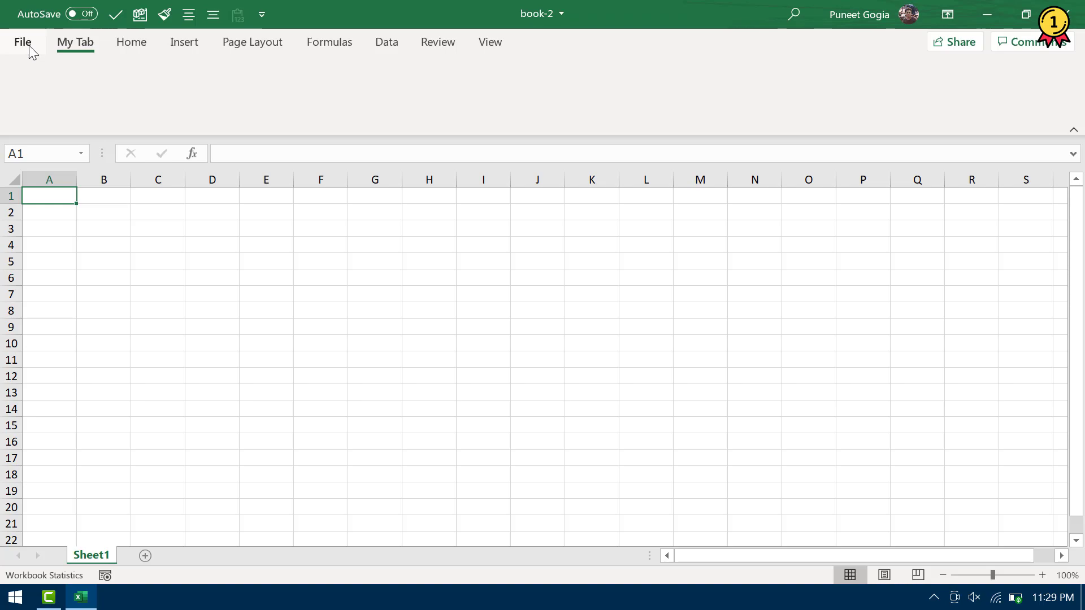
left_click(29, 45)
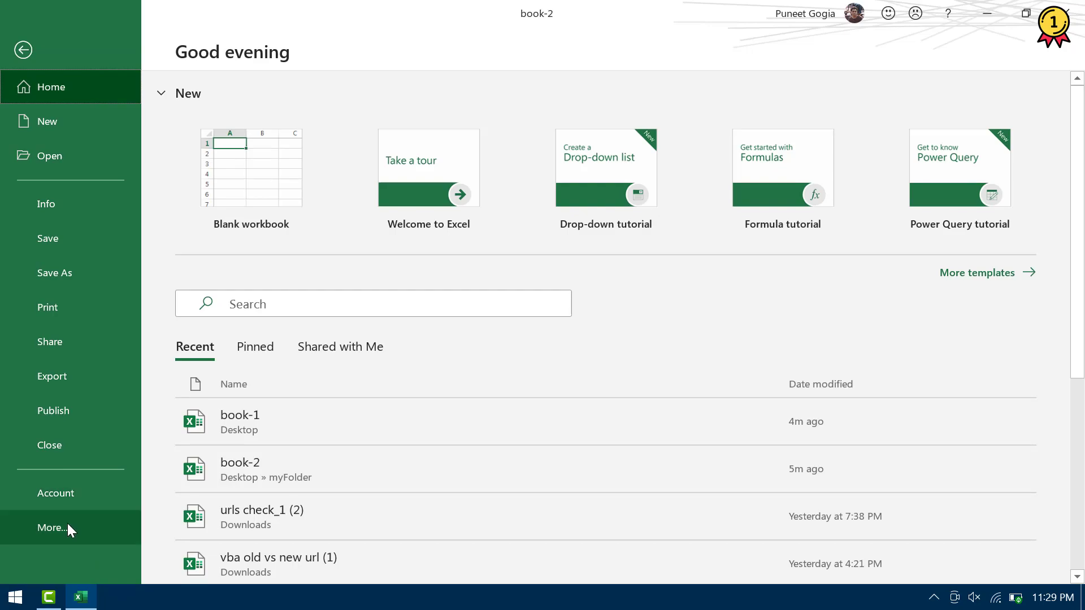
left_click(67, 523)
left_click(191, 381)
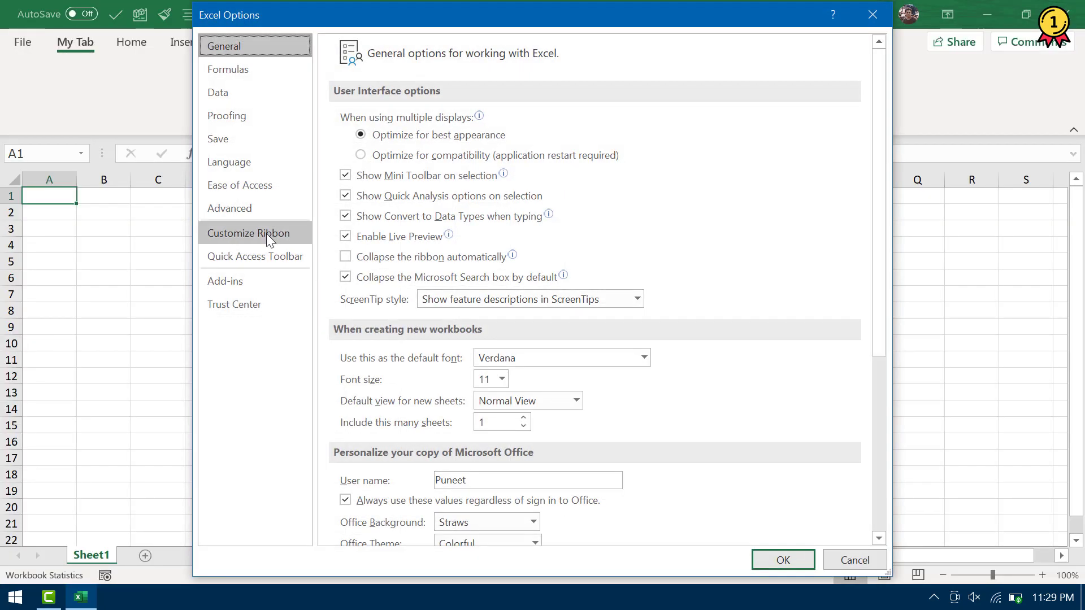
left_click(266, 233)
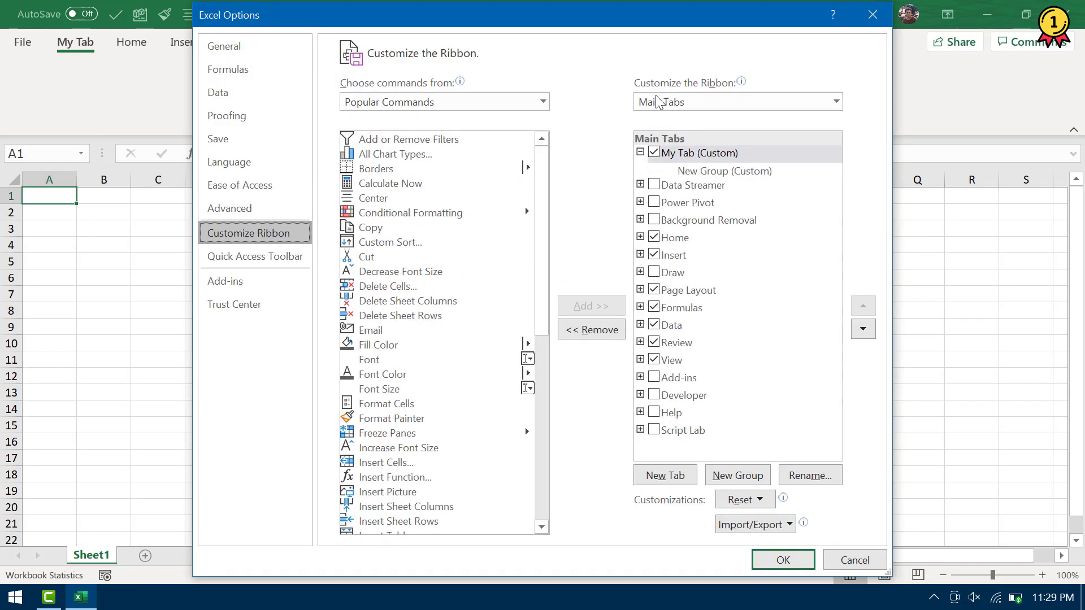
left_click_drag(586, 27, 492, 25)
Select My Tab's new group and switch the command source to All Tabs
left_click(594, 169)
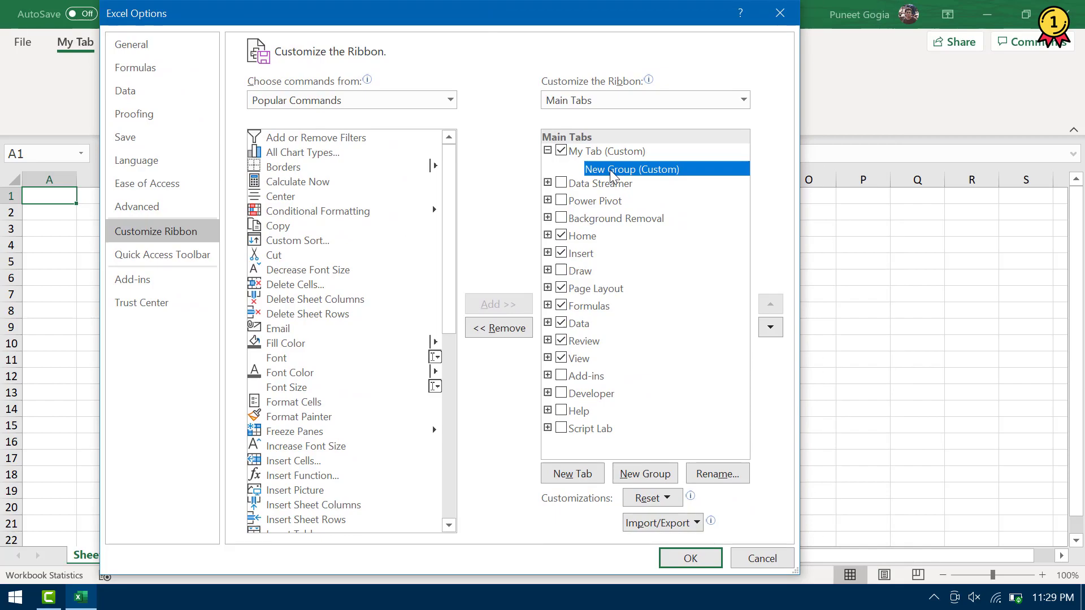
left_click(447, 101)
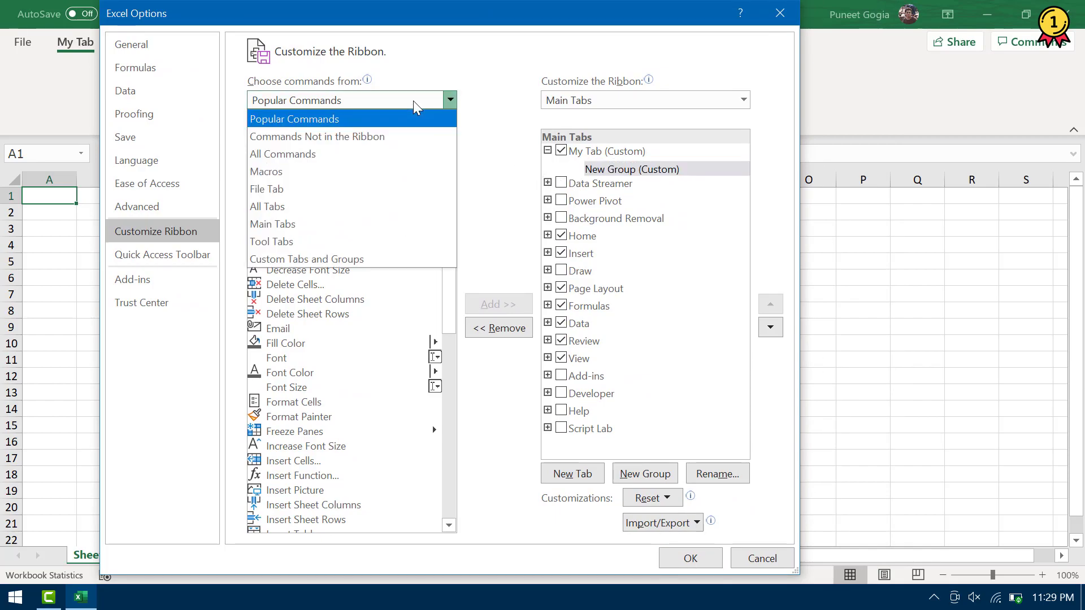
left_click(473, 117)
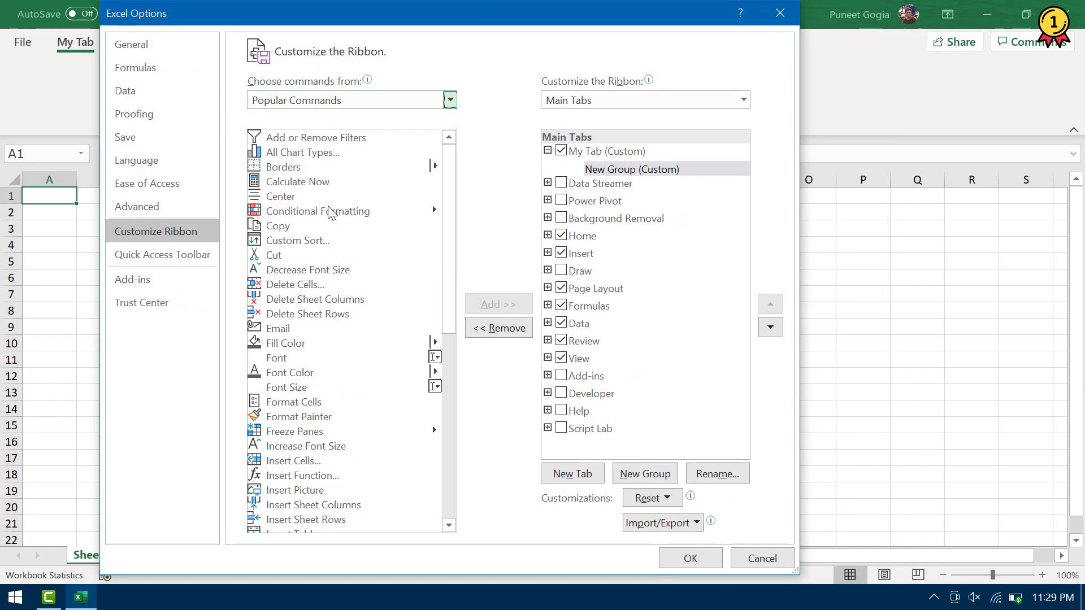
scroll(327, 206, "down", 6)
scroll(330, 212, "down", 3)
scroll(331, 213, "up", 9)
scroll(331, 213, "down", 10)
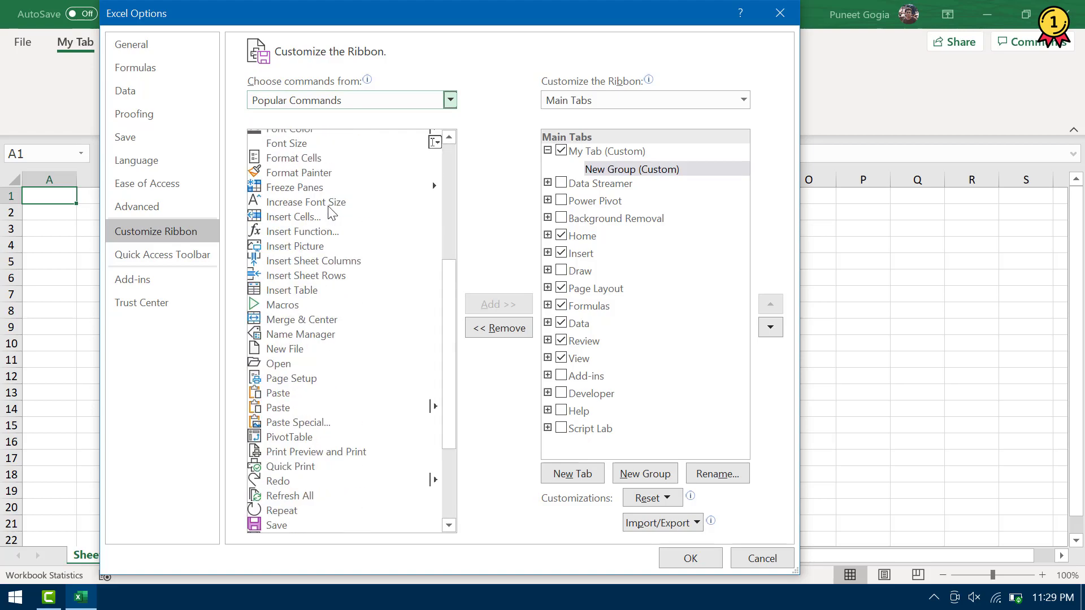
left_click(450, 100)
left_click(271, 203)
Name the first group 'Basic' and add Bold and an alignment command to it
left_click(267, 195)
left_click(317, 268)
left_click(498, 304)
left_click(717, 473)
type("Basic")
key("Return")
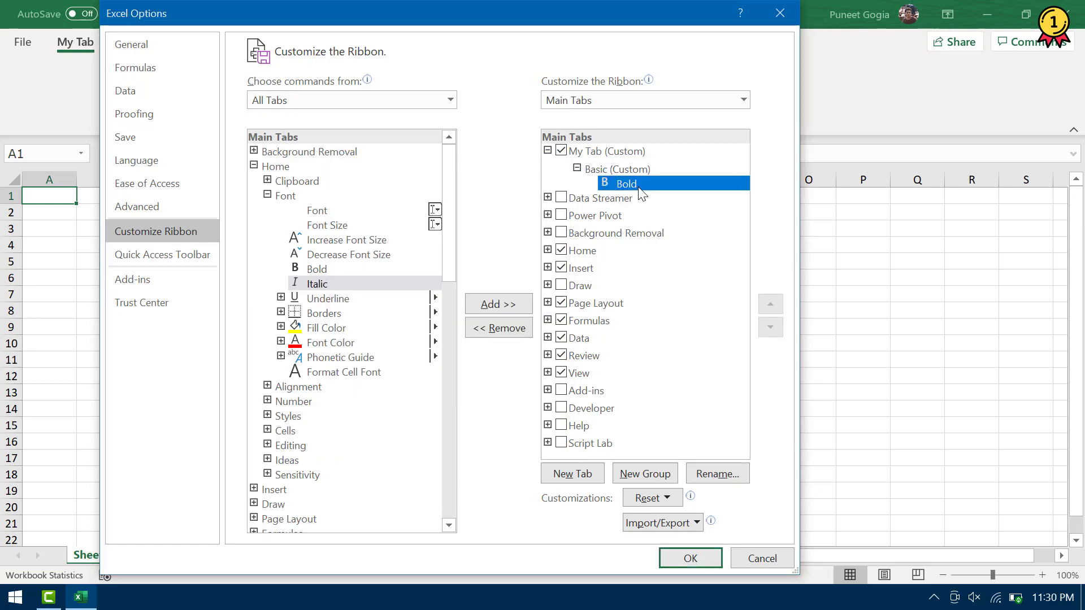
left_click(267, 196)
left_click(267, 210)
left_click(332, 327)
left_click(498, 303)
left_click(577, 168)
Add a second group named 'Charts' holding the Insert tab's chart commands
left_click(645, 473)
left_click(717, 474)
type("Charts")
key("Return")
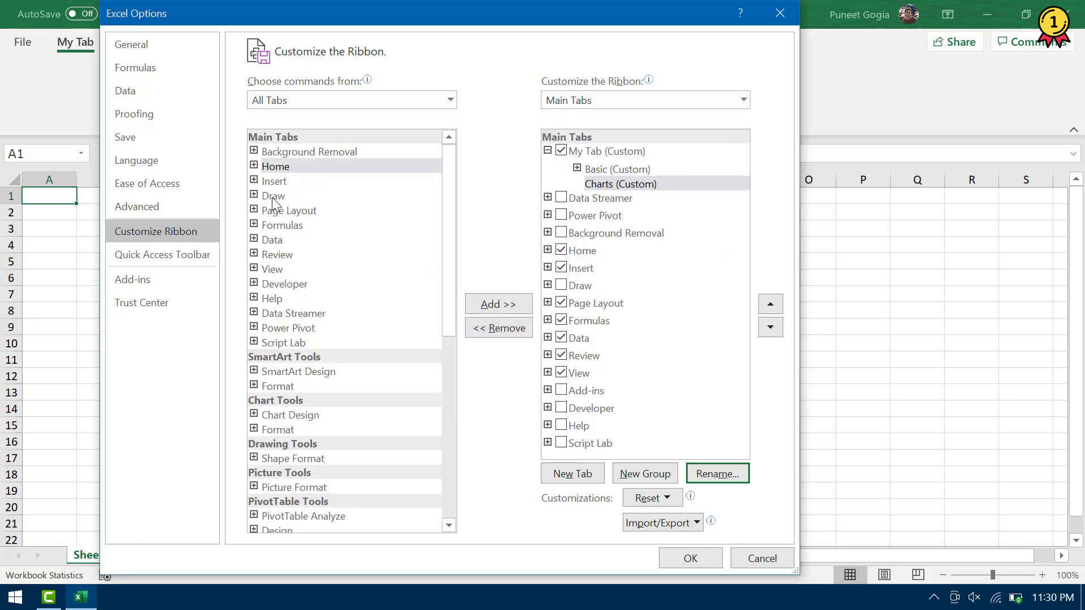
left_click(254, 181)
left_click(267, 240)
left_click(498, 304)
Add a third group 'Advanced' with Add or Remove Filters, and save the ribbon changes
left_click(645, 474)
left_click(717, 473)
type("Advanced")
key("Return")
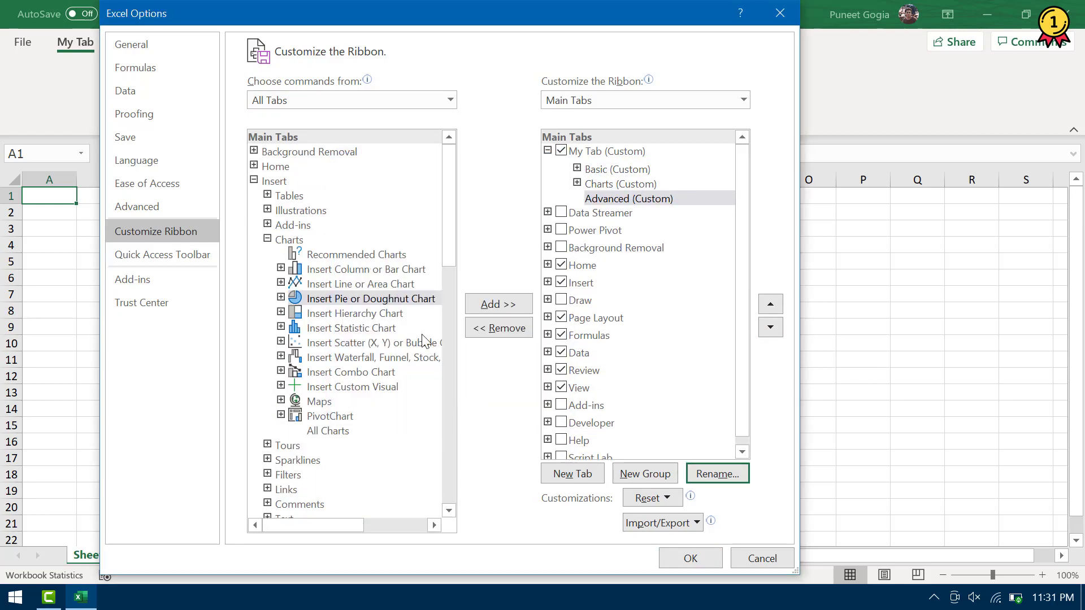
left_click(253, 181)
left_click(254, 239)
left_click(267, 313)
left_click(356, 372)
left_click(498, 304)
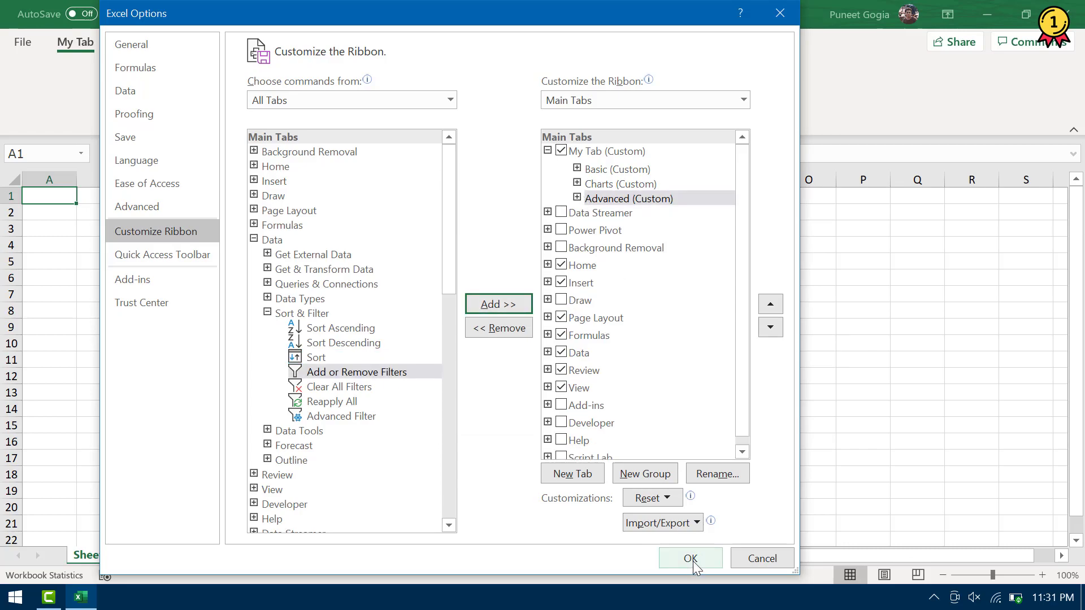
left_click(691, 558)
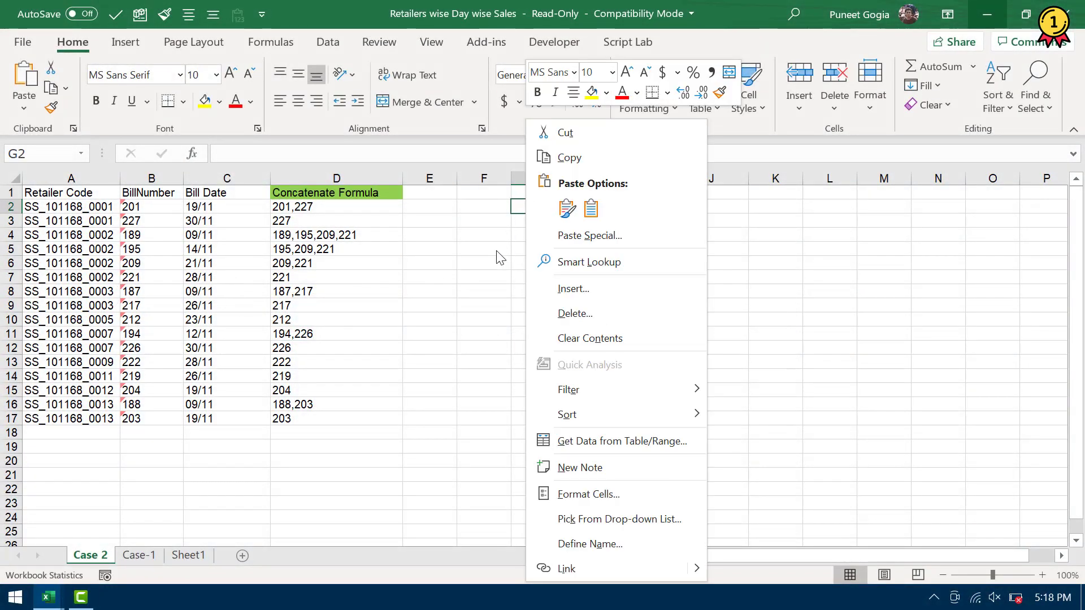
Dismiss the cell shortcut menu on the Case 2 sheet
key("Escape")
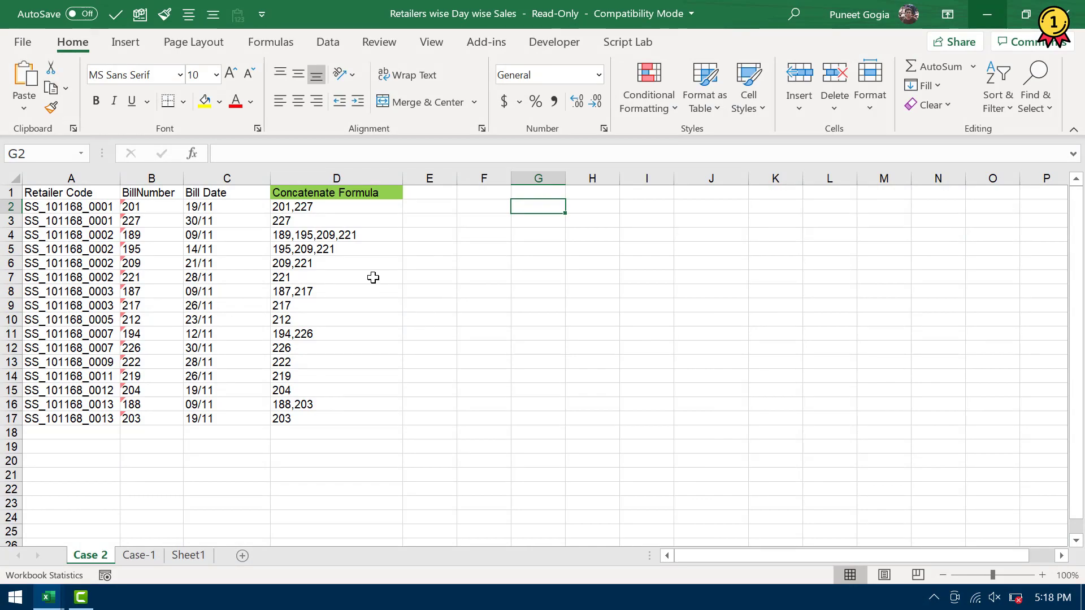
Right-drag D1:D17 onto J1:J17 and copy it there as values only
left_click_drag(368, 193, 369, 208)
left_click_drag(369, 267, 362, 423)
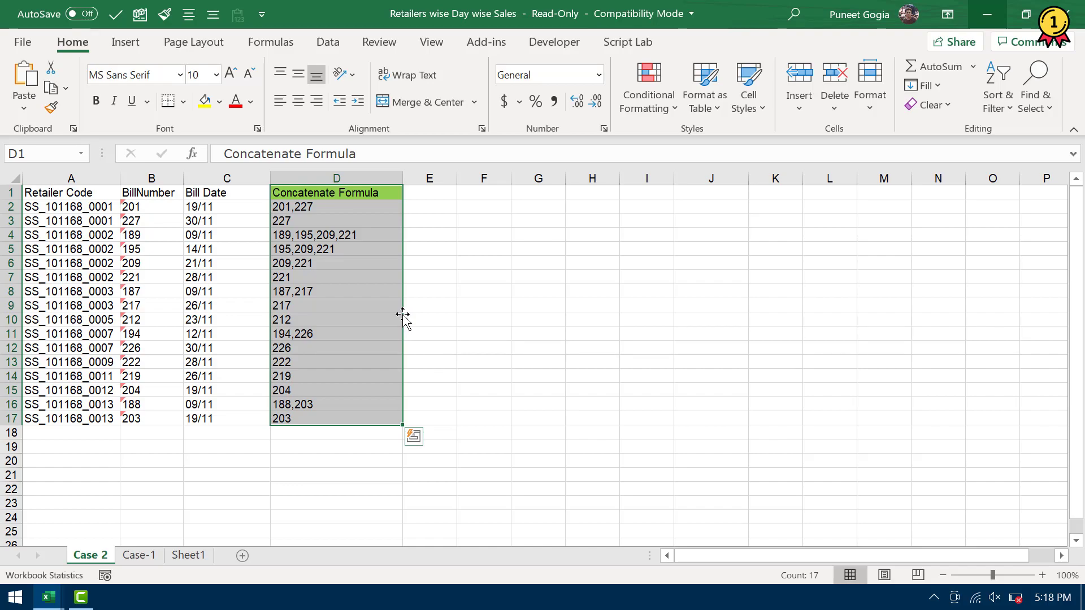
left_click_drag(402, 315, 718, 315)
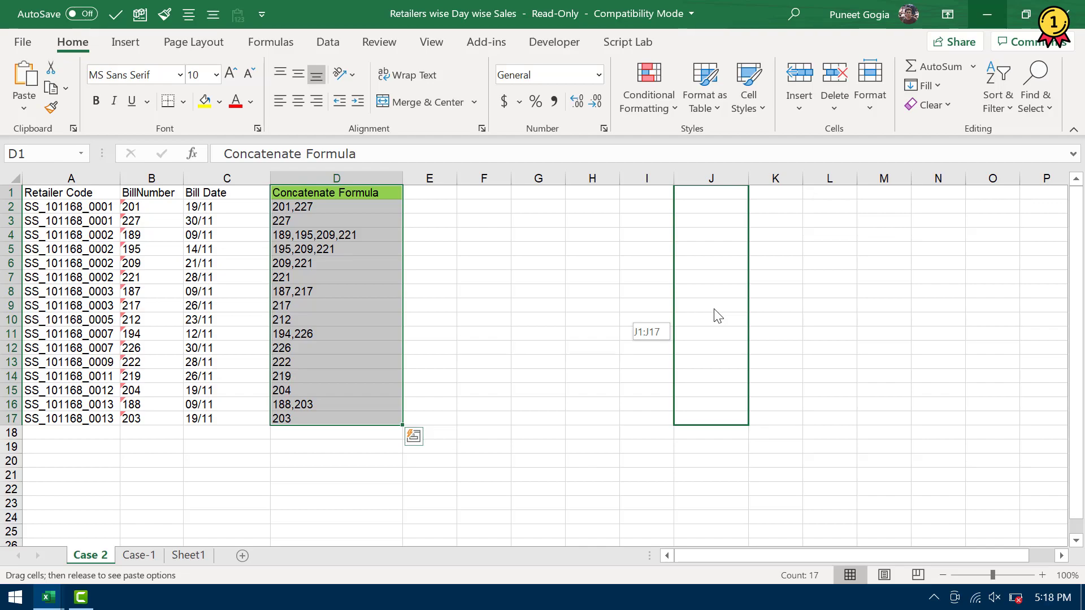
left_click_drag(716, 312, 715, 312)
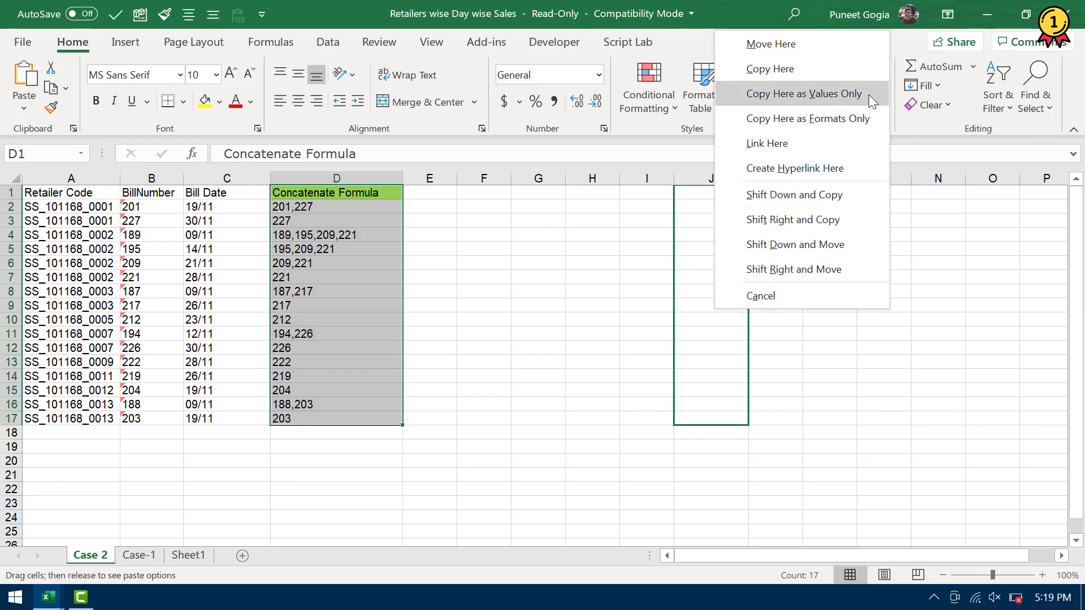
left_click(804, 94)
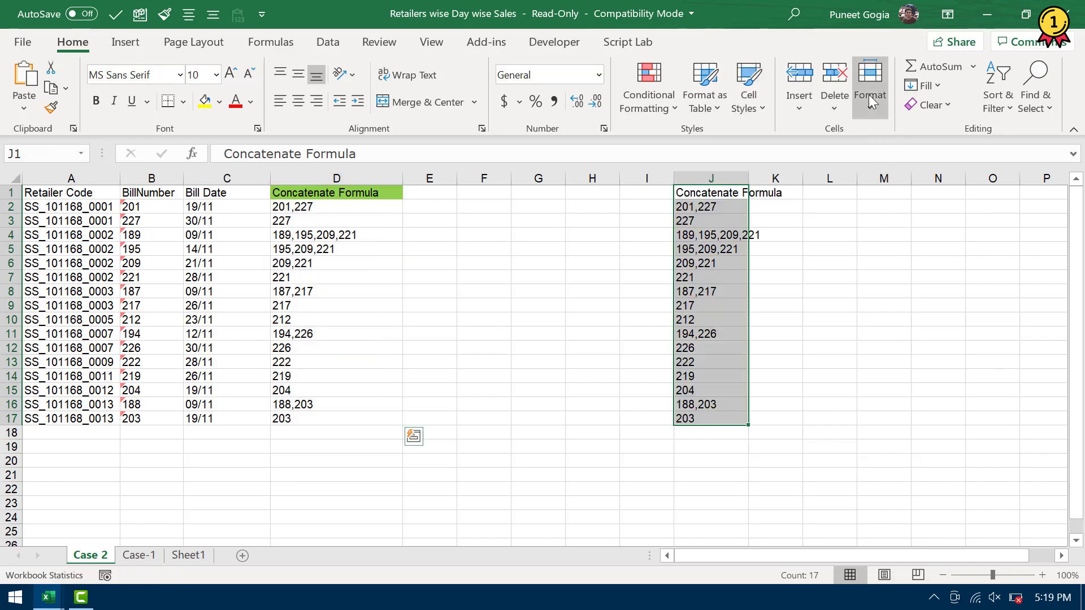
Autofit column J to its header, then right-drag D1:D17 onto G1:G17 to show the drop menu
double_click(750, 178)
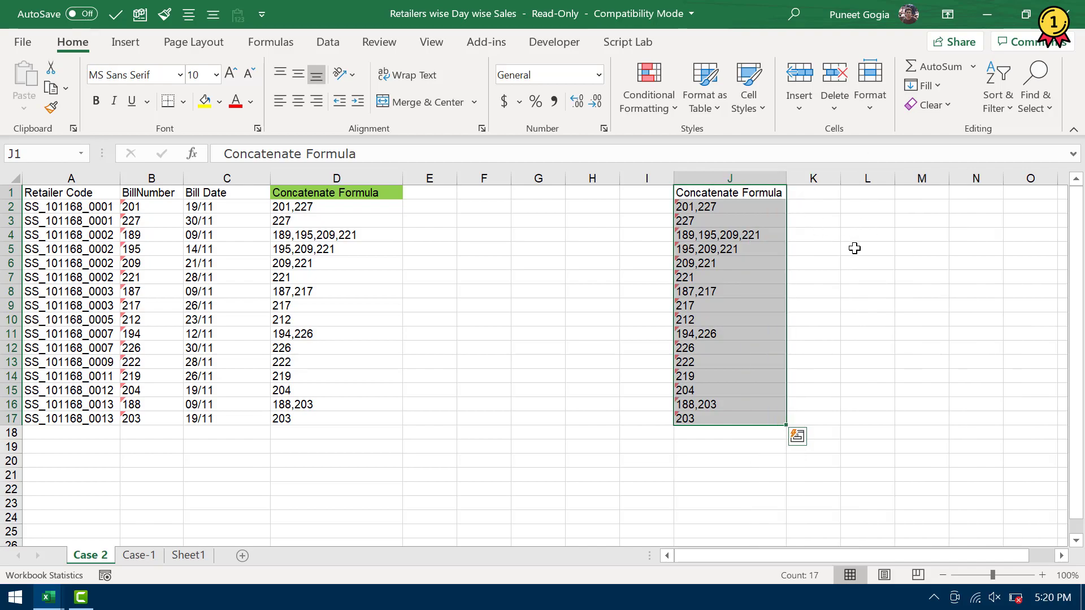
left_click(537, 387)
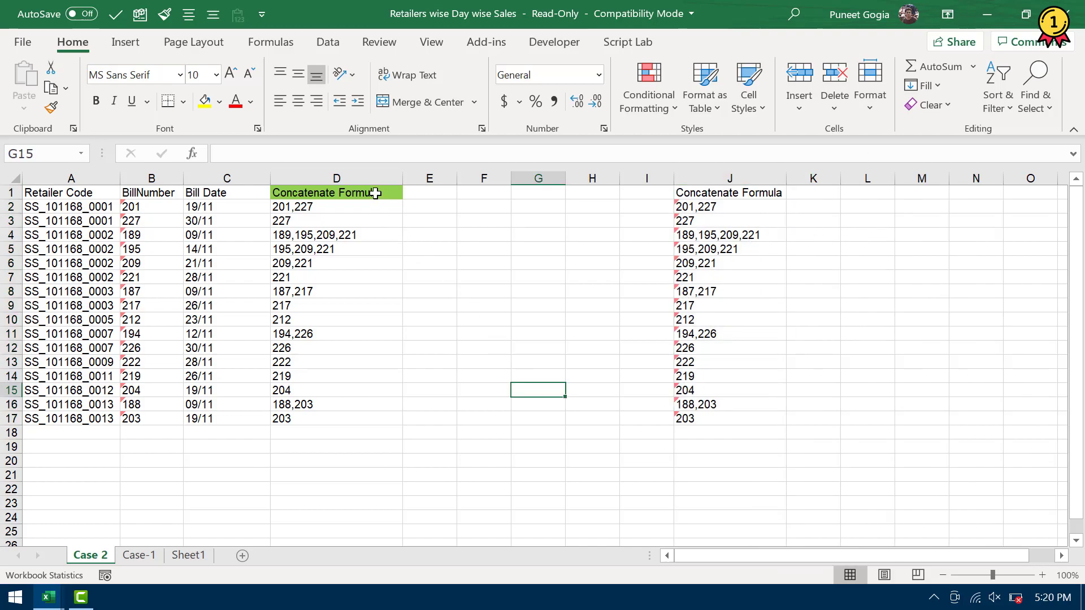
left_click_drag(380, 194, 363, 419)
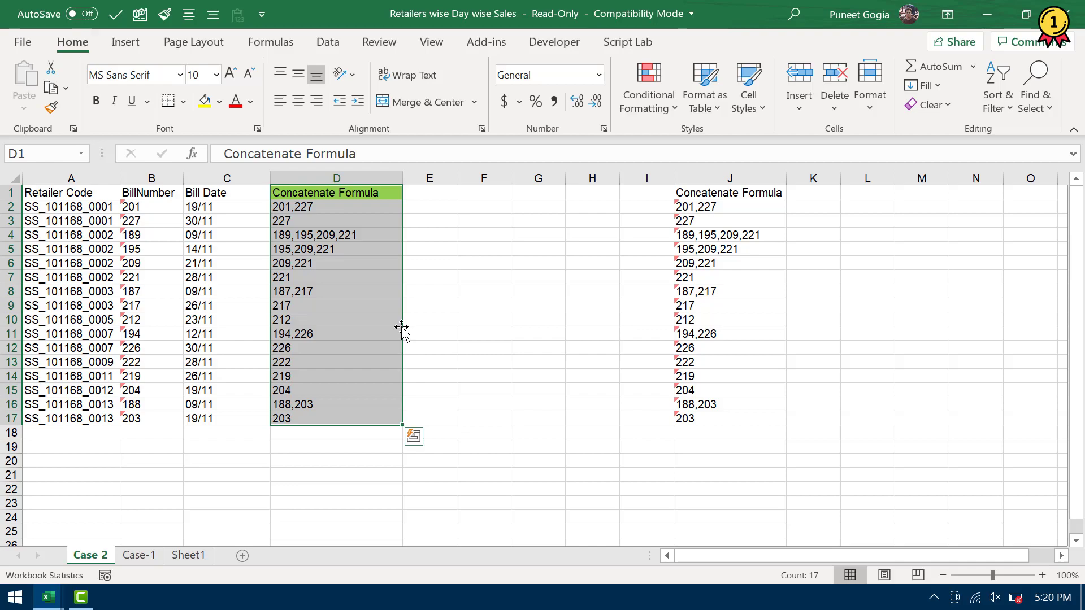
left_click_drag(401, 327, 401, 326)
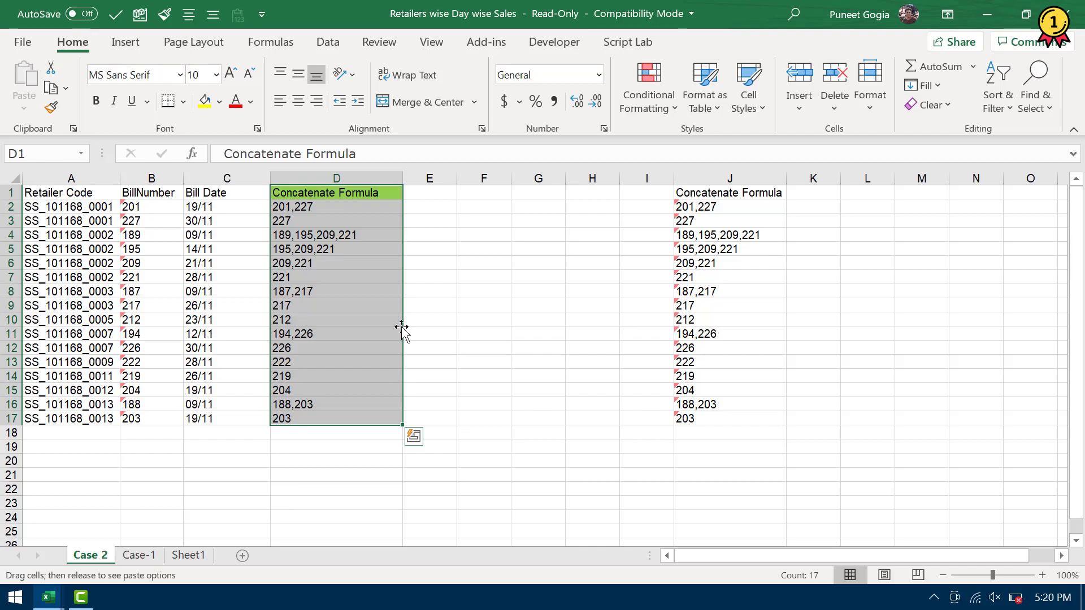
left_click_drag(401, 326, 537, 334)
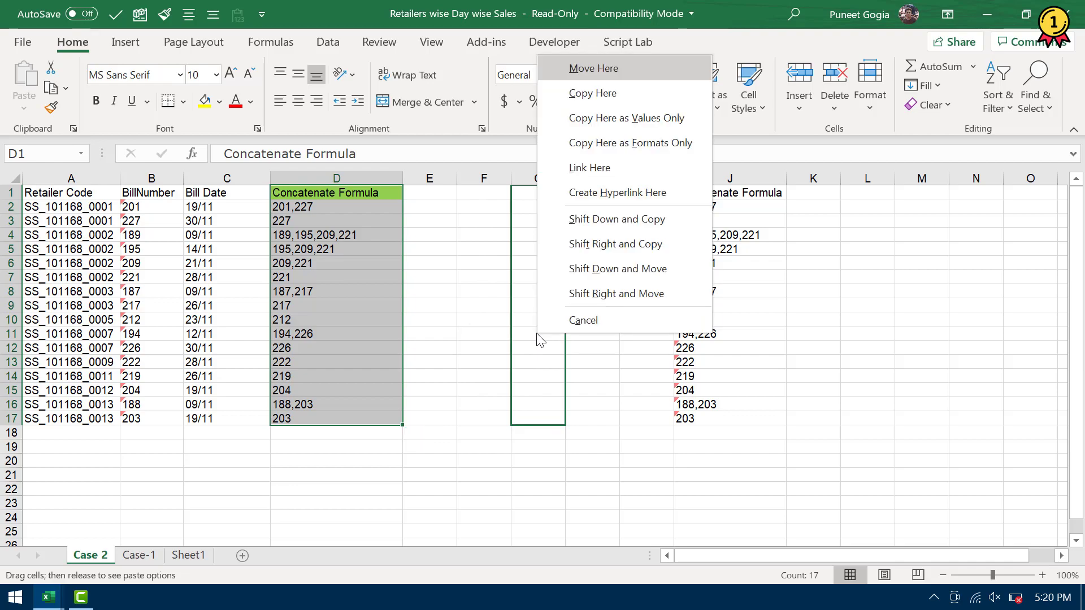